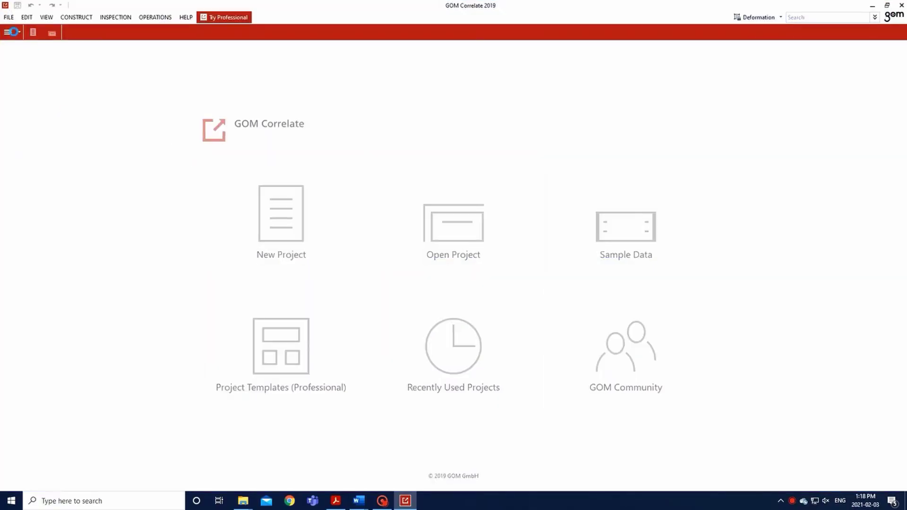
Save the empty project under the existing name GrTest00_Team00_LDPE and confirm overwriting it.
click(9, 17)
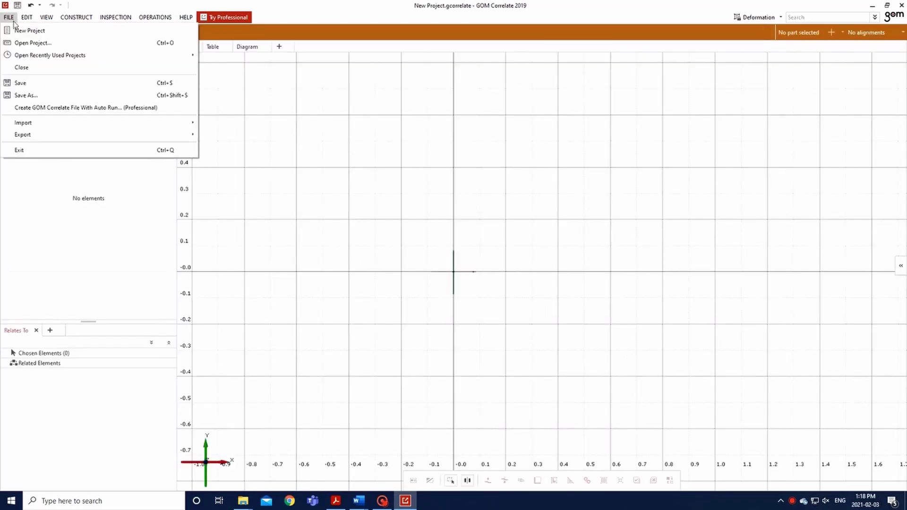
click(34, 95)
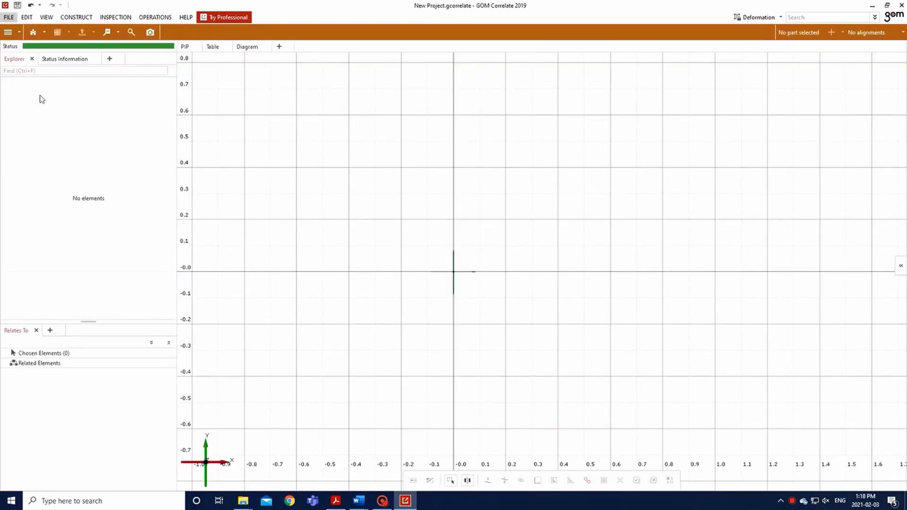
click(132, 89)
click(372, 239)
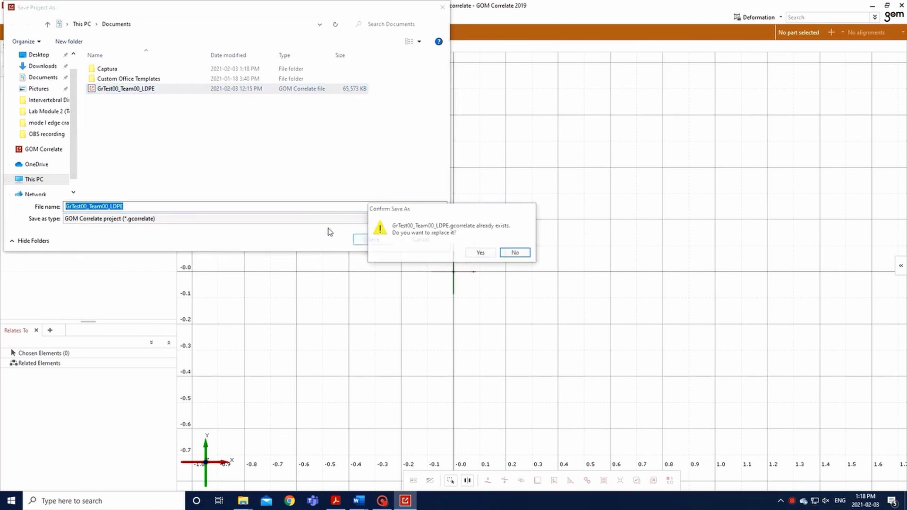
click(482, 254)
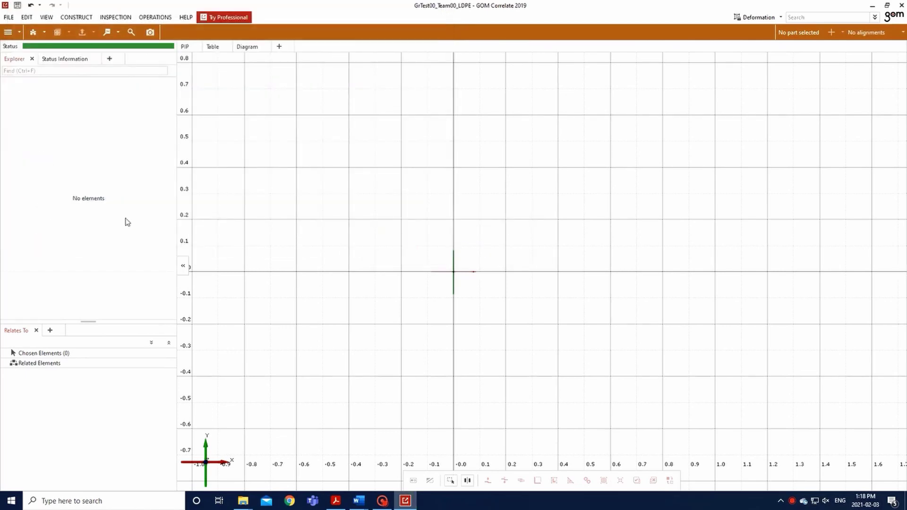
click(9, 17)
Start a file import and go to the GrTest00_Team00_LDPE_001 image folder.
mouse_move(43, 122)
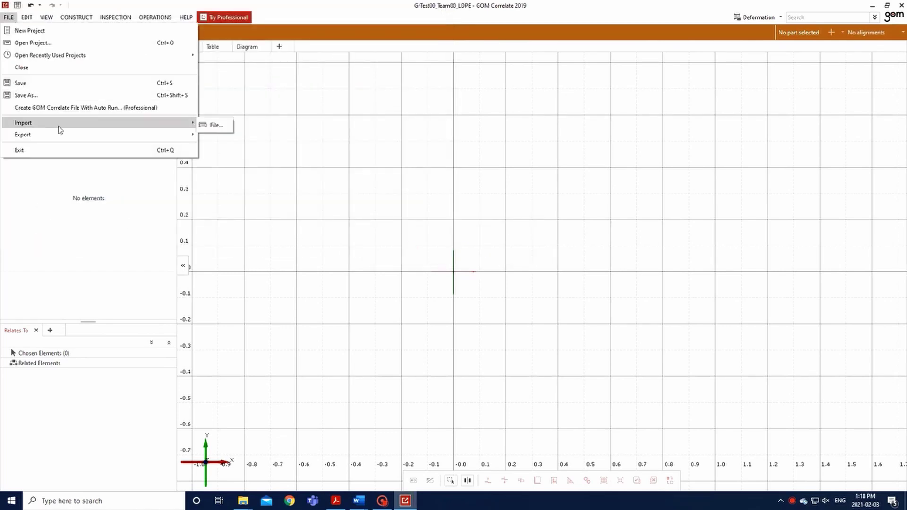
click(211, 125)
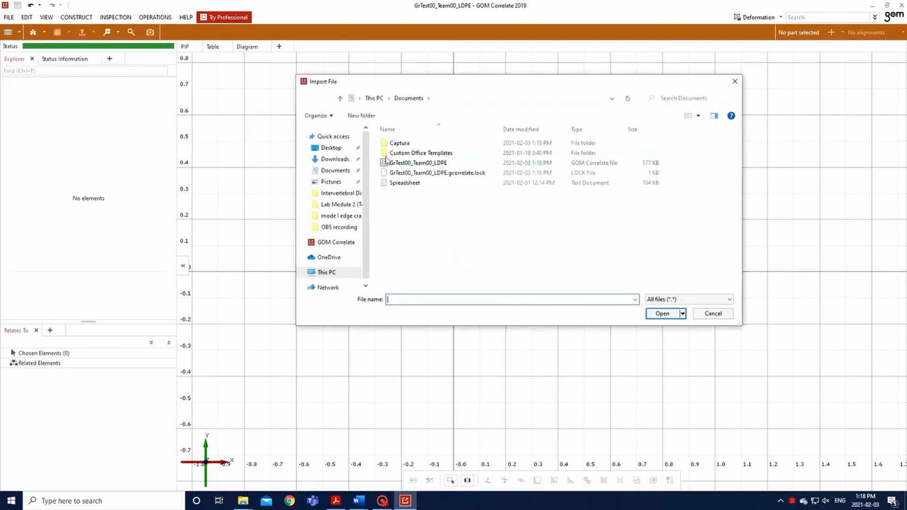
click(333, 287)
click(460, 102)
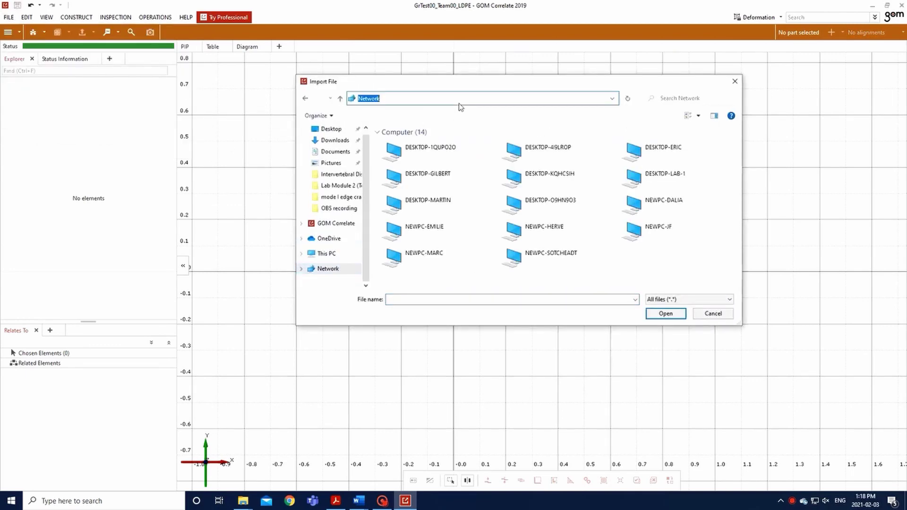
key(ctrl+v)
key(Return)
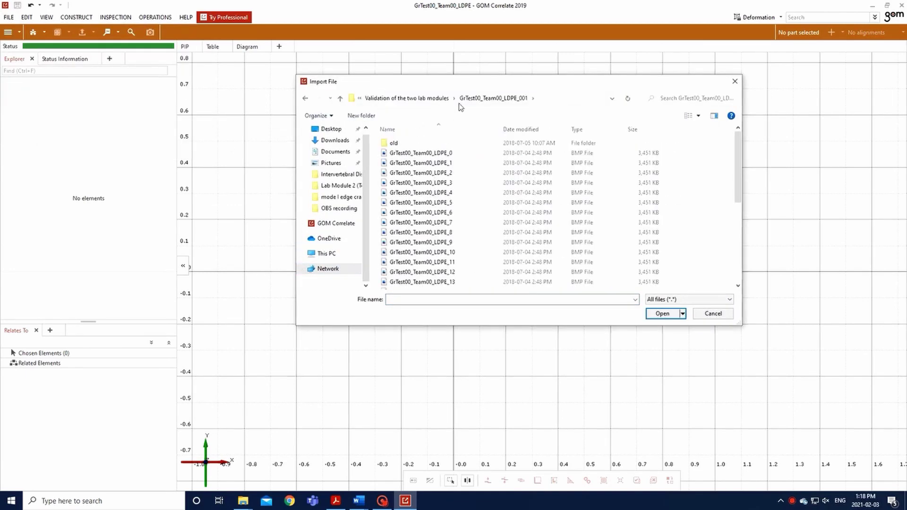
Import images GrTest00_Team00_LDPE_0 through _30 as deformation images.
click(438, 155)
scroll(455, 203, down, 6)
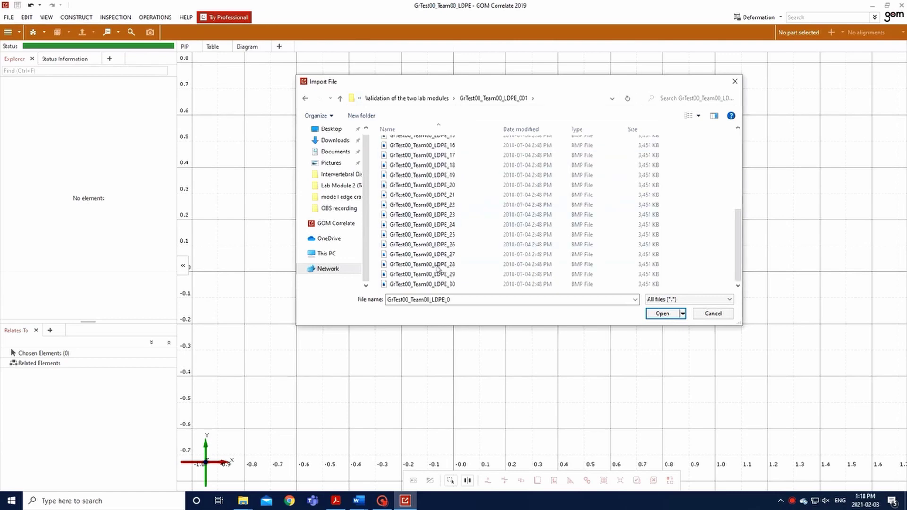
shift+click(435, 284)
click(661, 314)
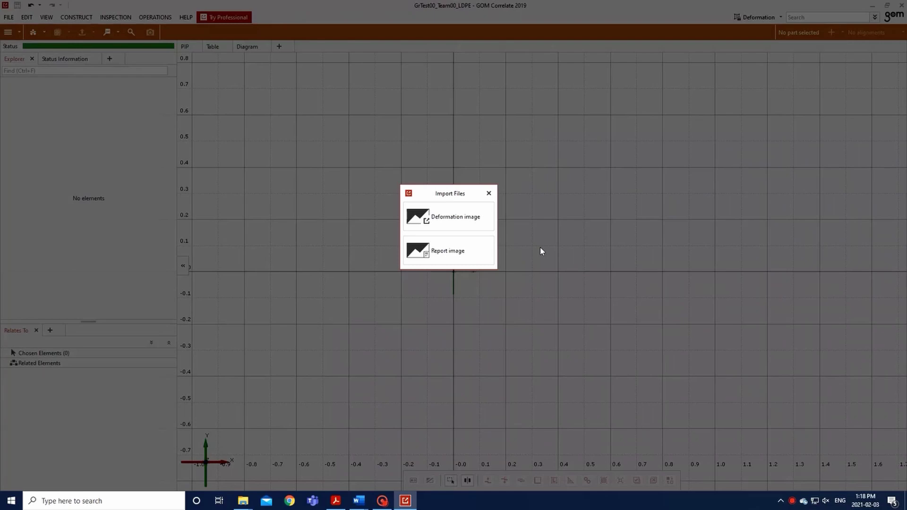
click(463, 224)
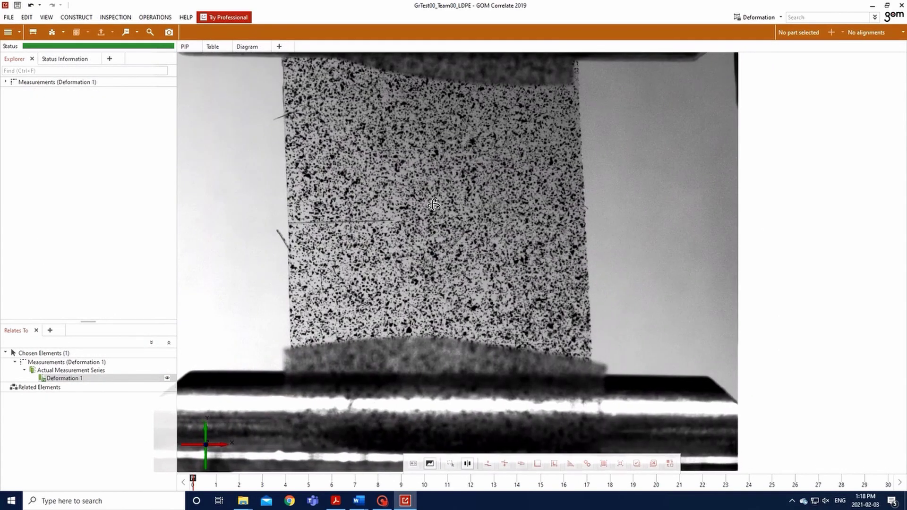
Hide the camera image in the view and show it again.
click(430, 464)
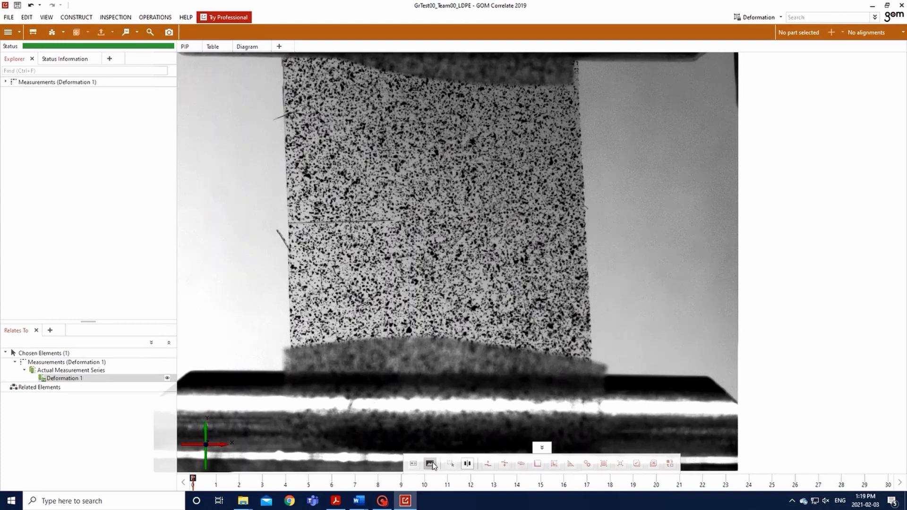
click(430, 464)
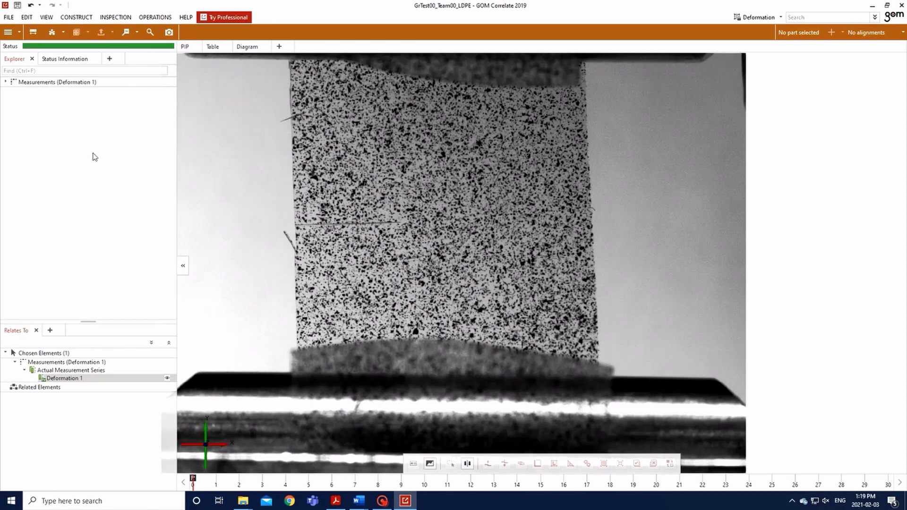
click(153, 18)
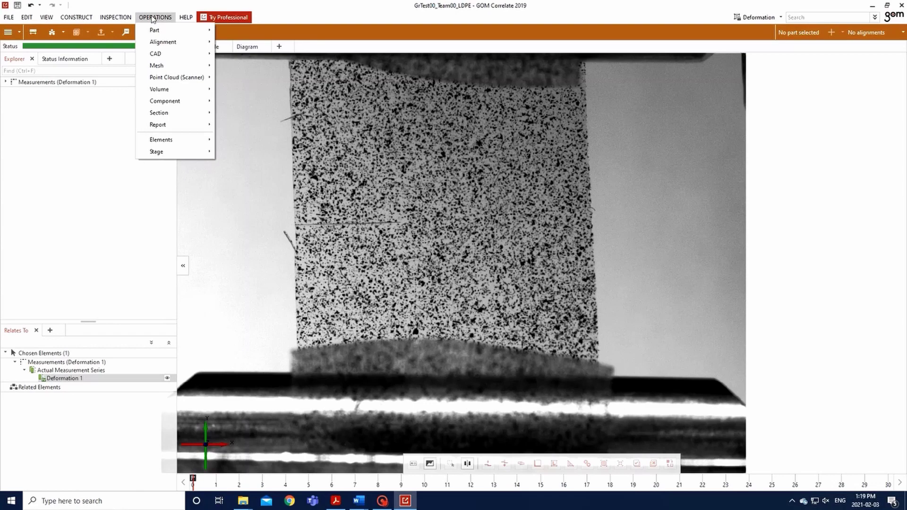
In Manage Stages, give all stages time stamps in 0.5 s steps.
mouse_move(179, 151)
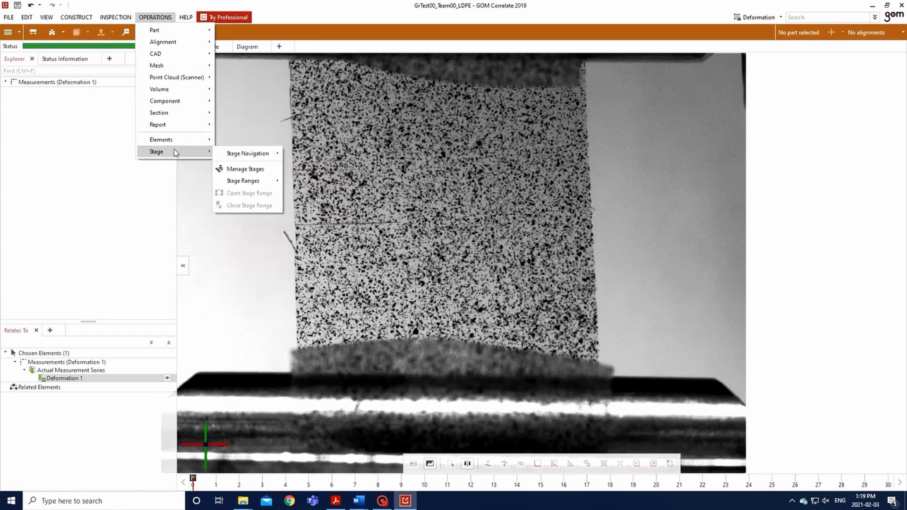
click(254, 171)
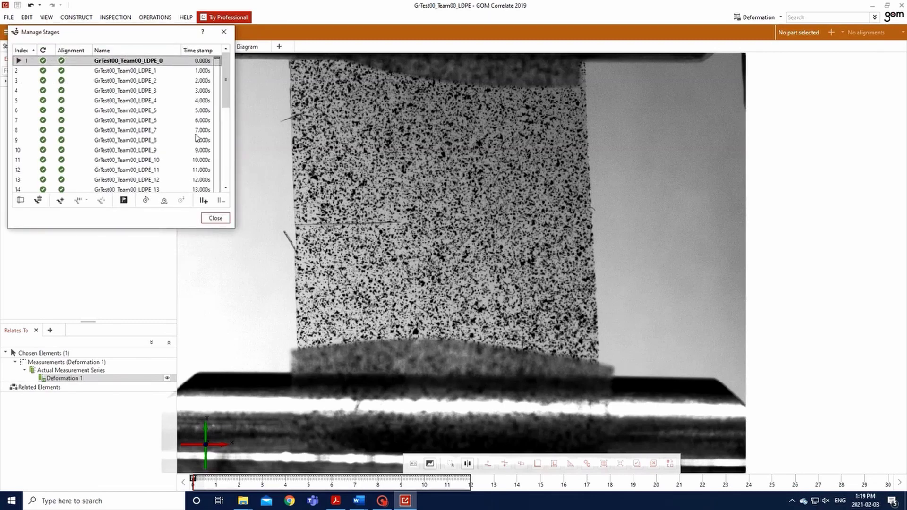
shift+click(189, 189)
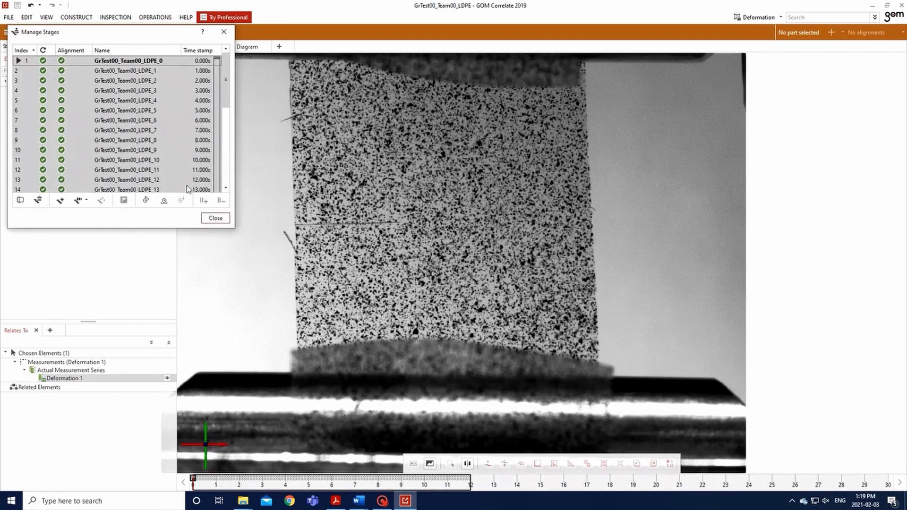
click(146, 200)
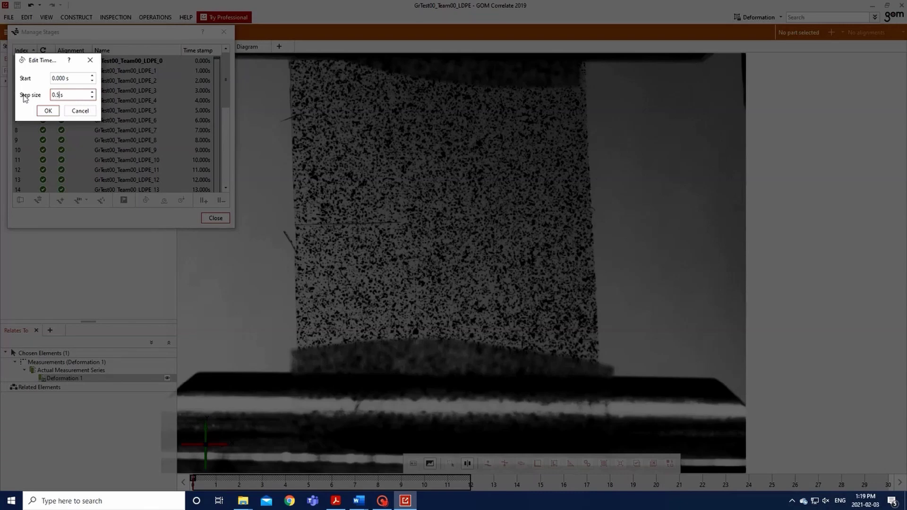
click(48, 110)
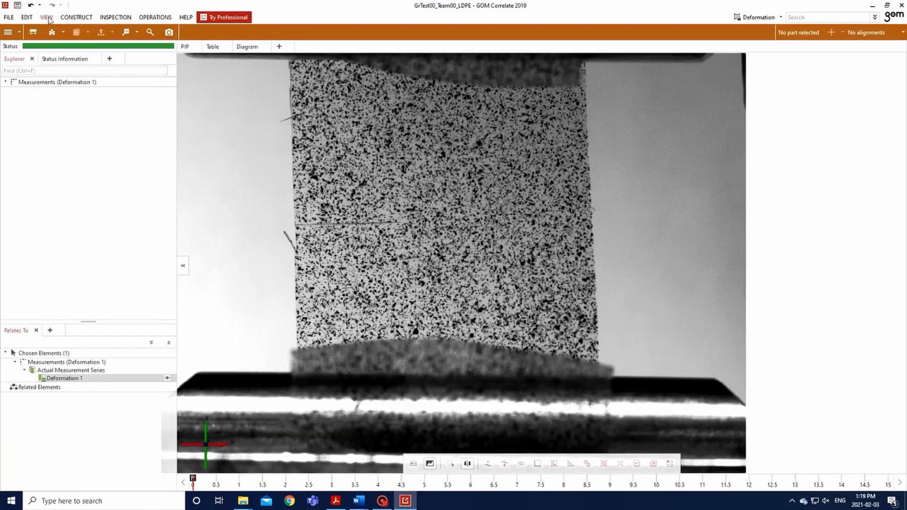
Switch the timeline labels to time.
click(46, 17)
mouse_move(98, 149)
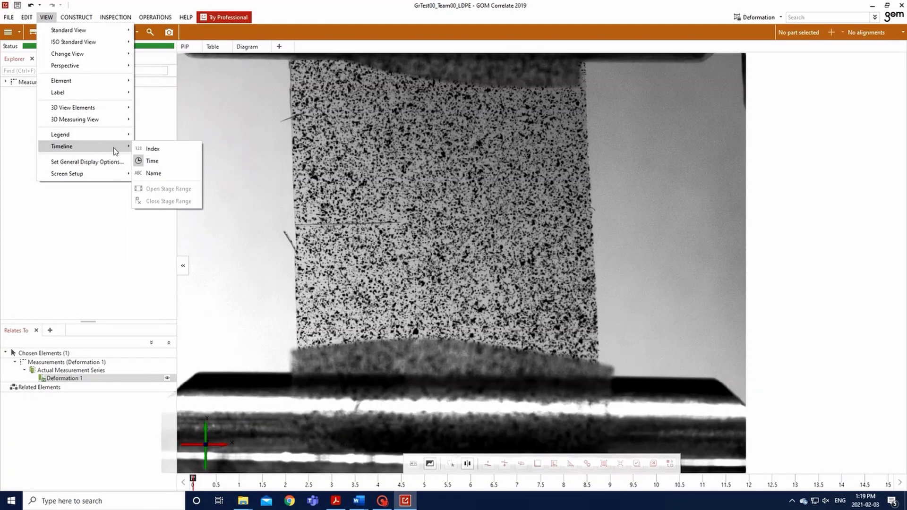
click(143, 162)
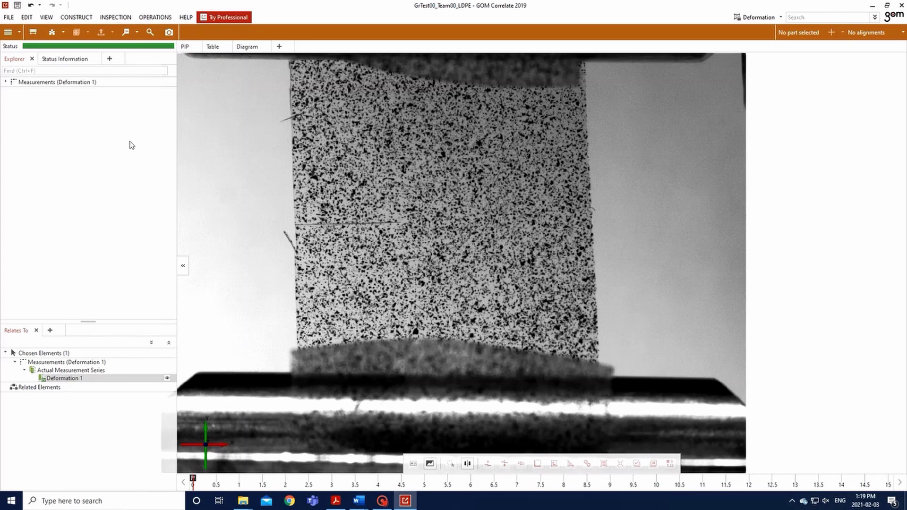
Open the scale definition in the calibration settings of Deformation 1's creation parameters.
click(6, 82)
click(16, 92)
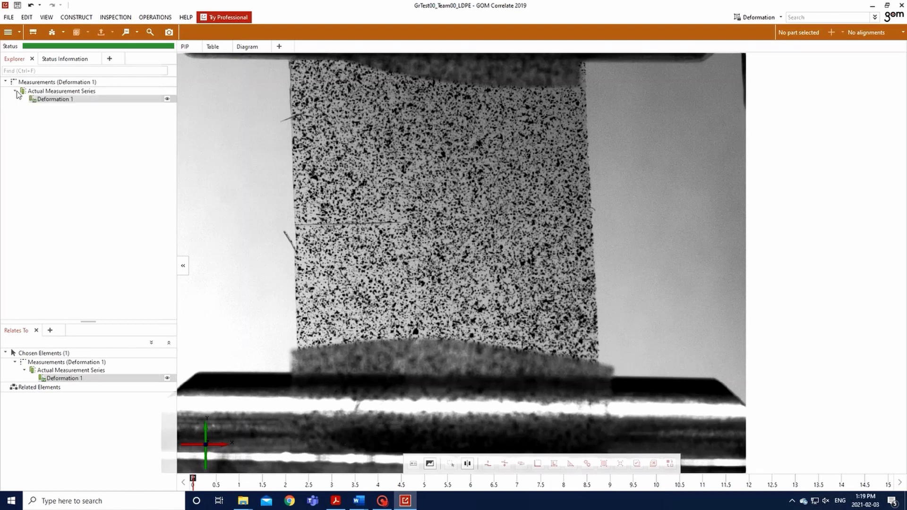
right_click(46, 102)
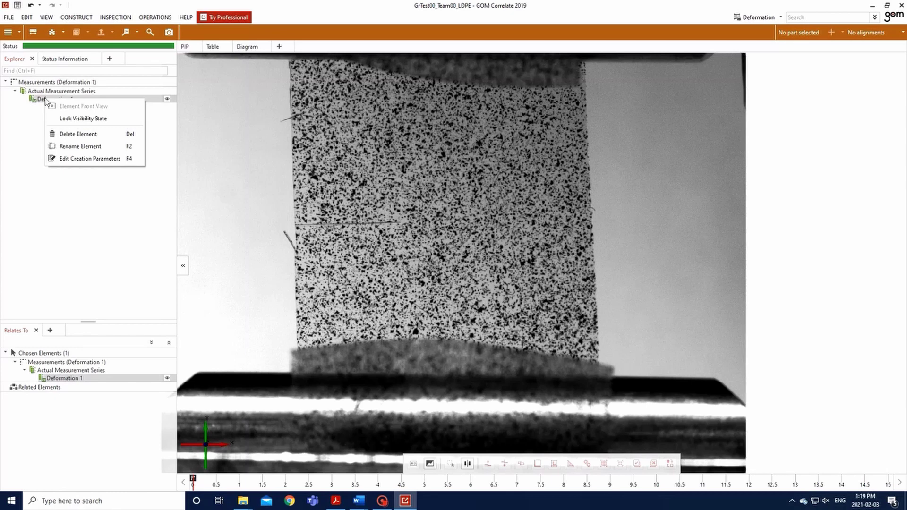
click(69, 159)
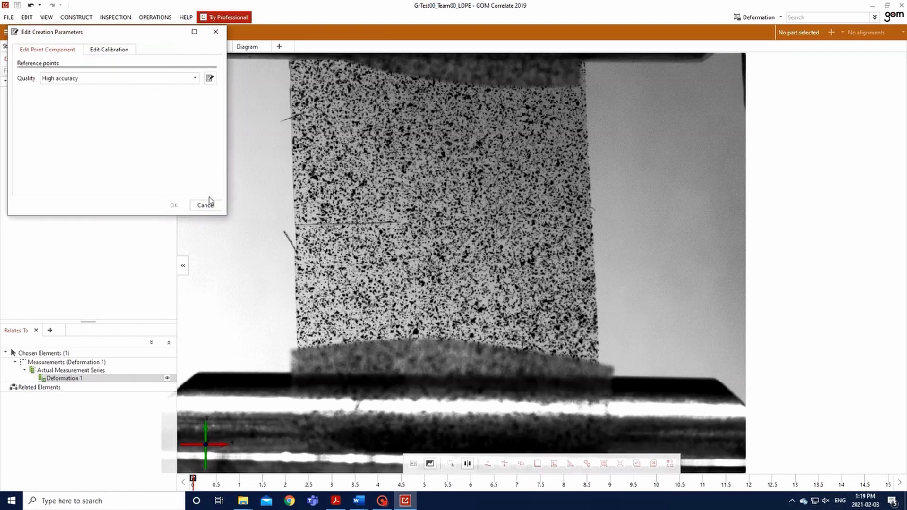
click(112, 50)
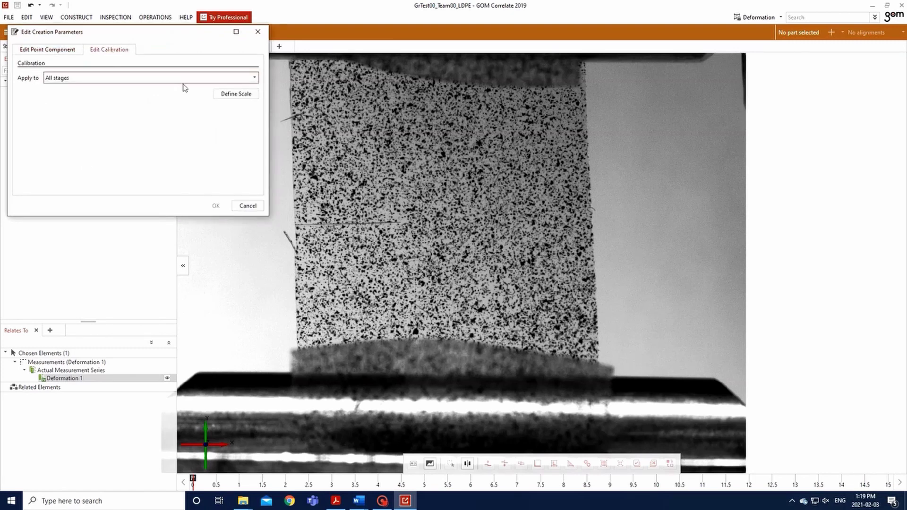
click(233, 94)
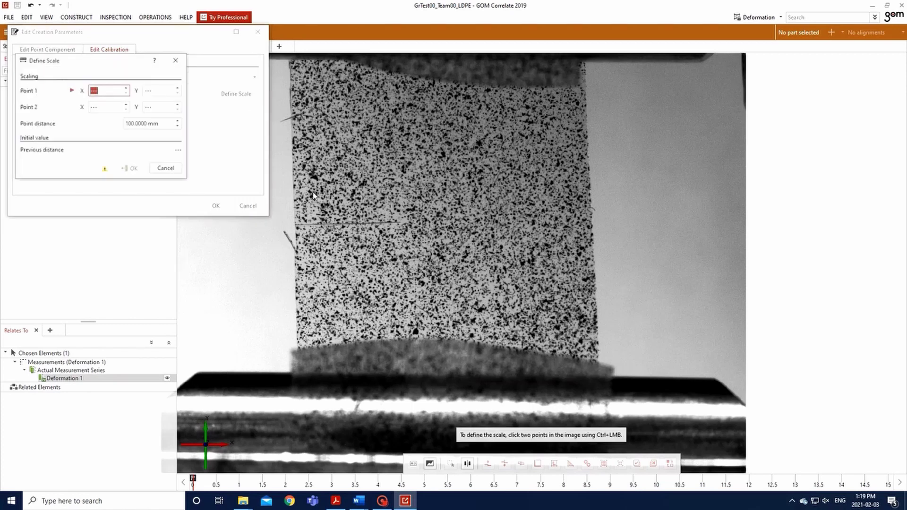
Place scale points on the specimen's left and right edges, 15 mm apart.
ctrl+click(296, 219)
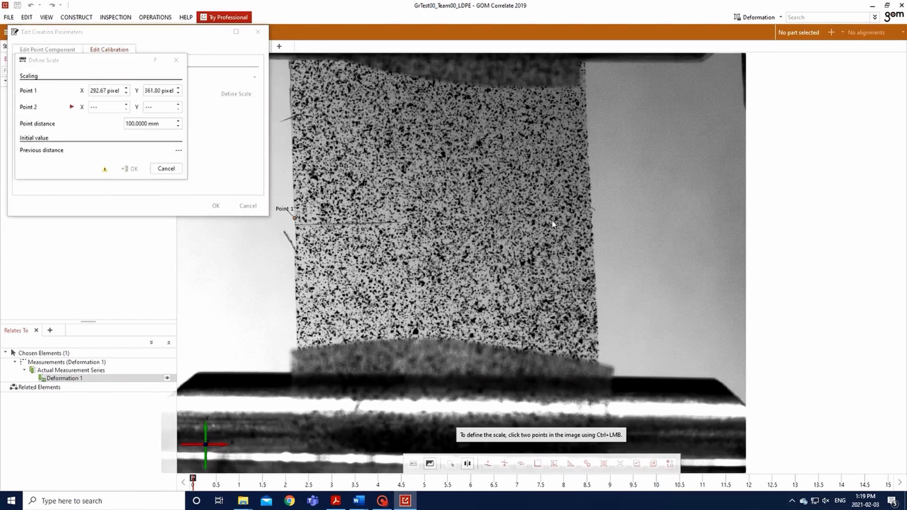
ctrl+click(591, 216)
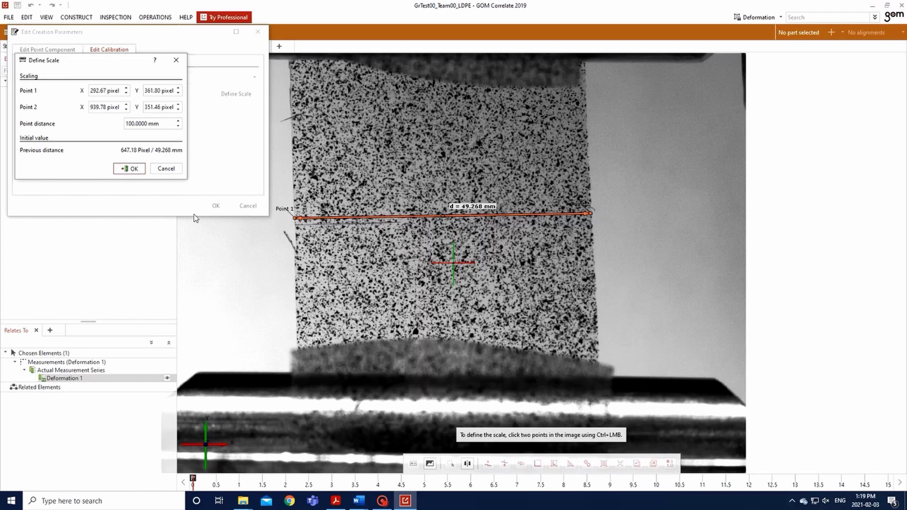
scroll(161, 107, up, 1)
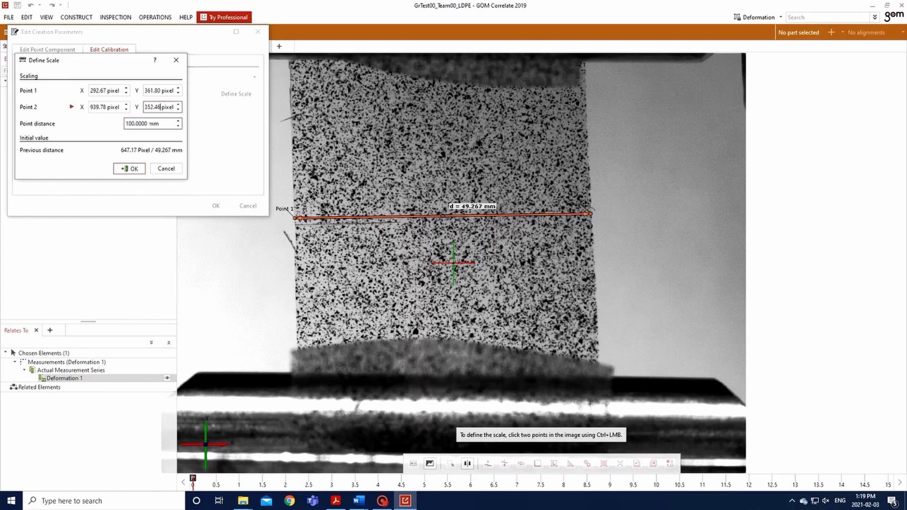
double_click(137, 124)
text(15)
click(127, 169)
Confirm the calibration and start a new surface component.
key(Return)
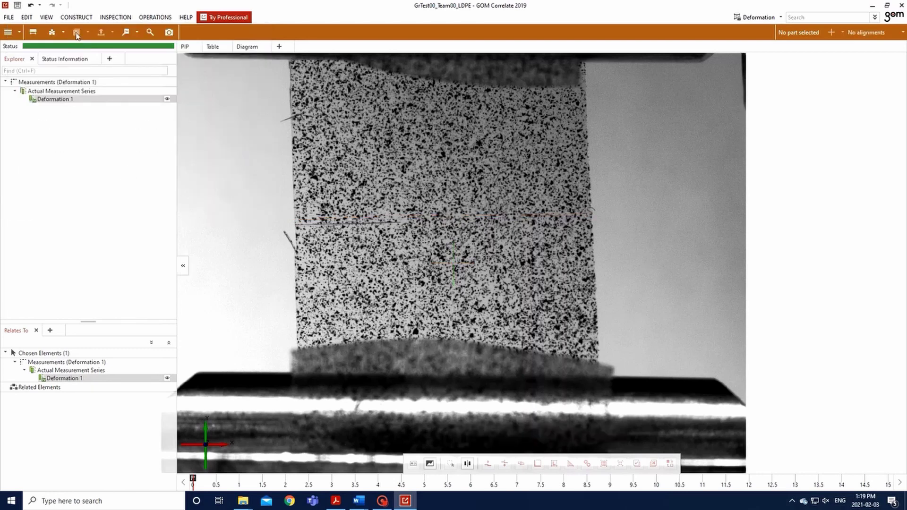
click(78, 18)
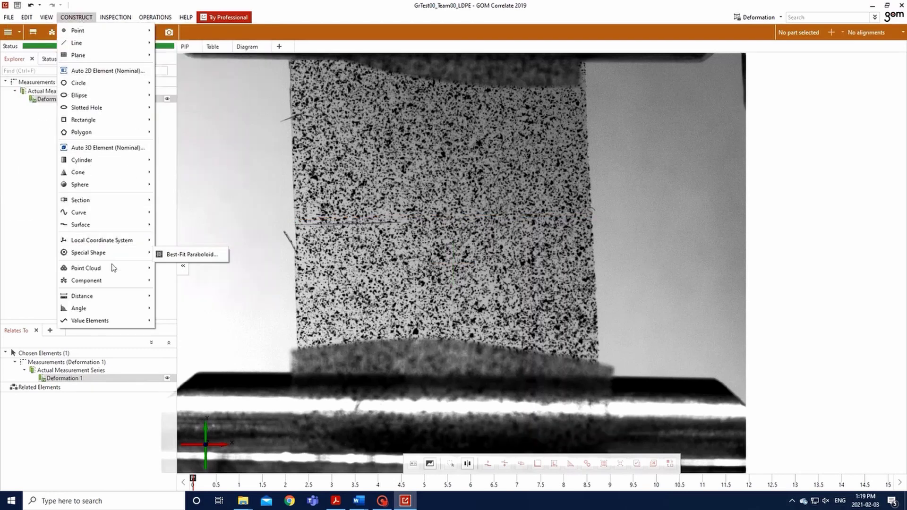
mouse_move(120, 282)
click(192, 282)
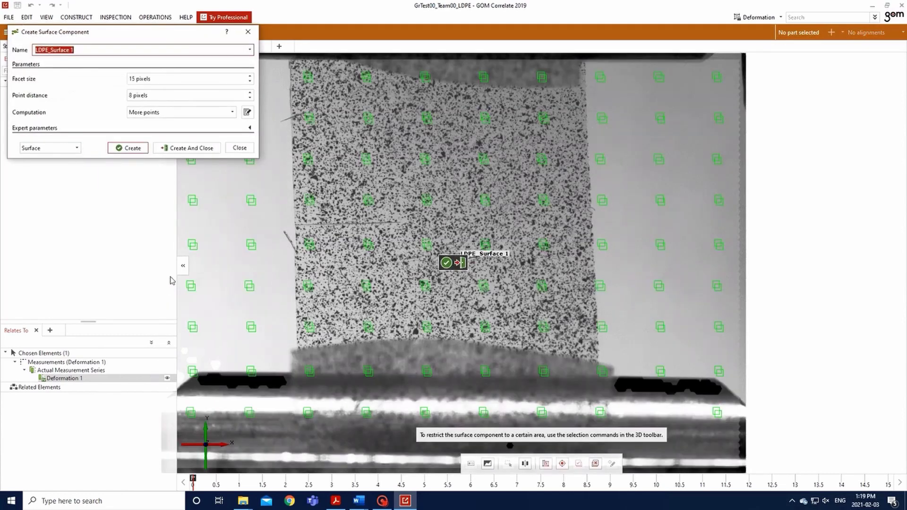
Outline the four corners of the surface region with the polygon selection.
click(546, 463)
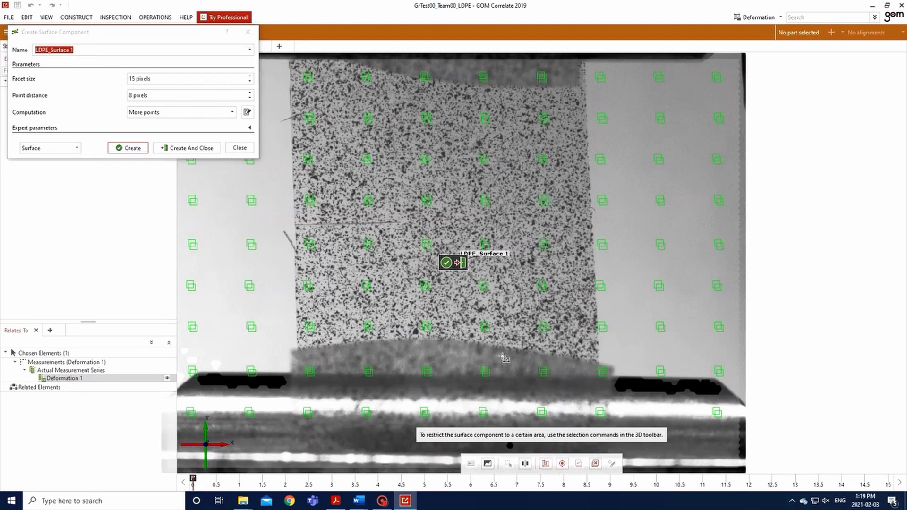
click(332, 92)
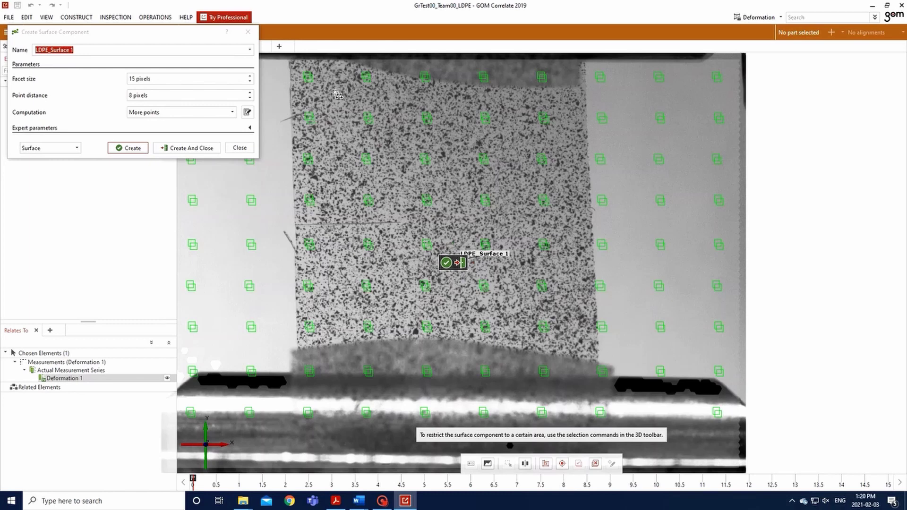
click(584, 93)
click(595, 336)
click(344, 331)
Trace the outline around the notch and close the polygon at its starting corner.
scroll(396, 231, up, 4)
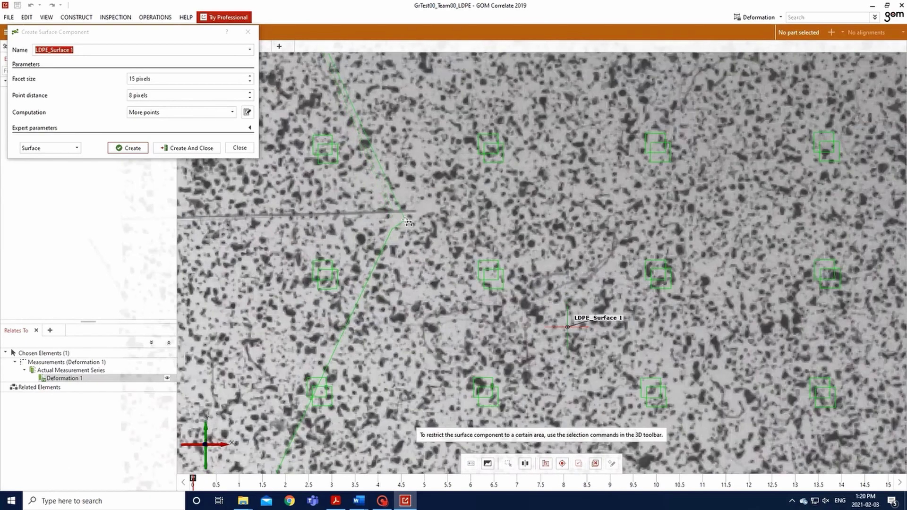
scroll(407, 222, up, 3)
click(371, 249)
click(484, 249)
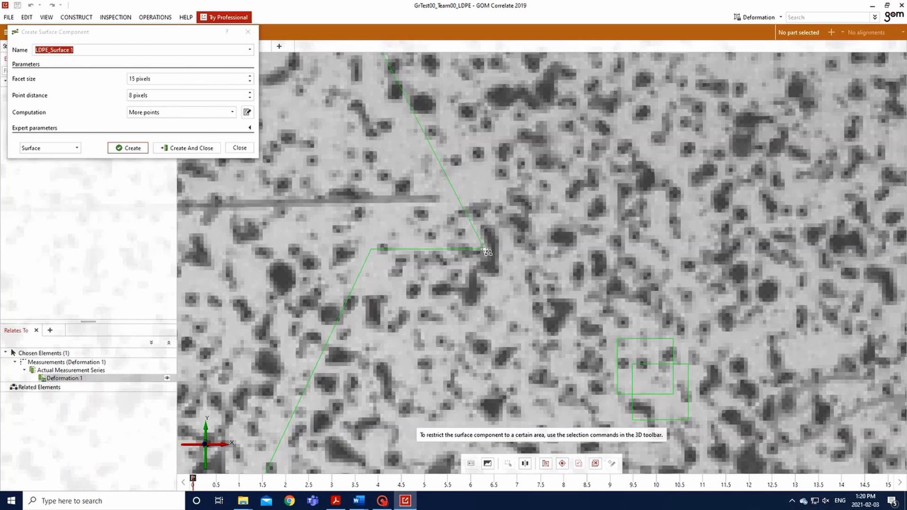
click(506, 211)
click(506, 165)
scroll(377, 158, down, 5)
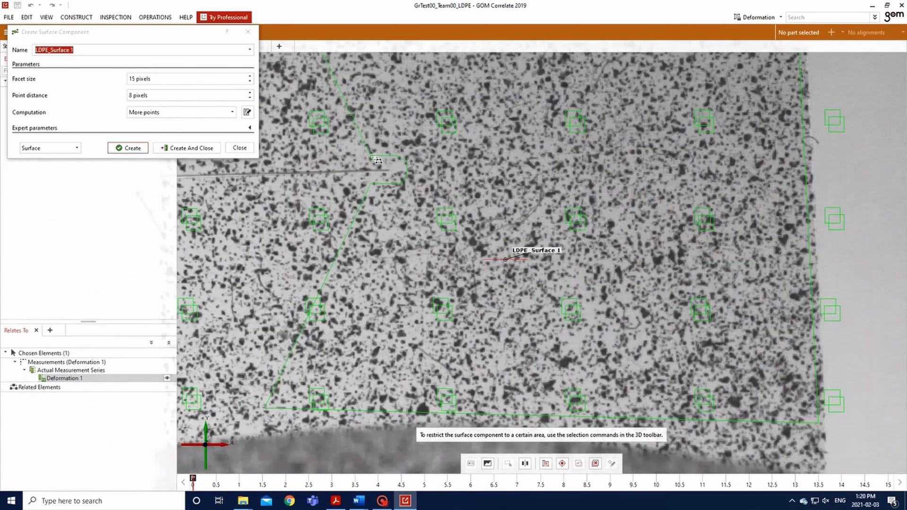
scroll(377, 159, down, 5)
click(333, 74)
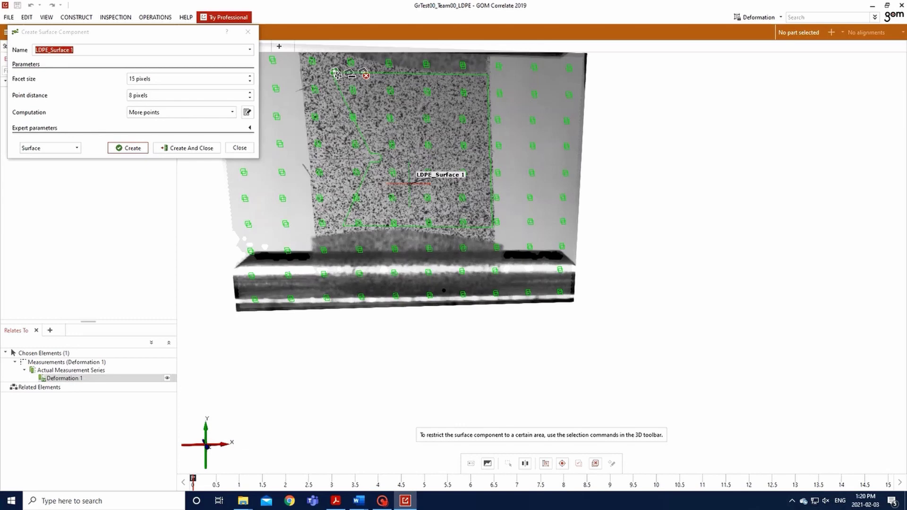
Keep only facets inside the polygon and preview pattern quality under Expert parameters.
click(336, 74)
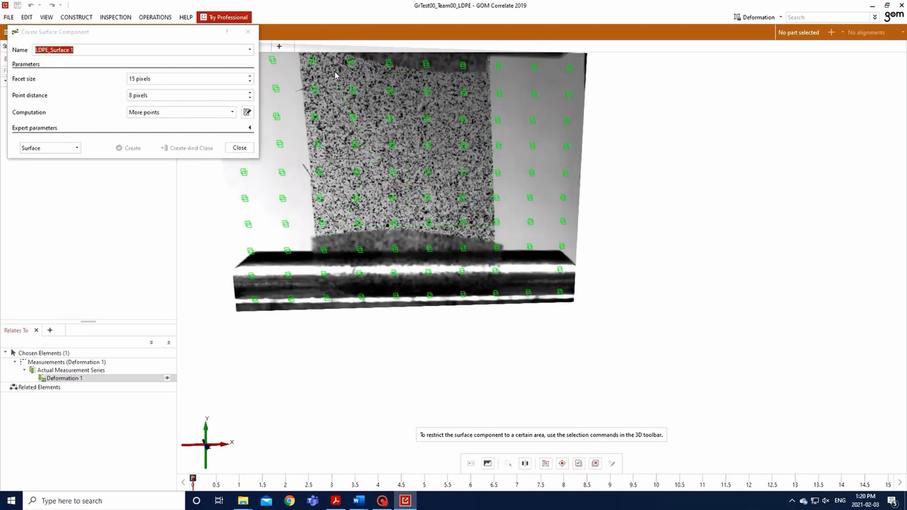
click(250, 128)
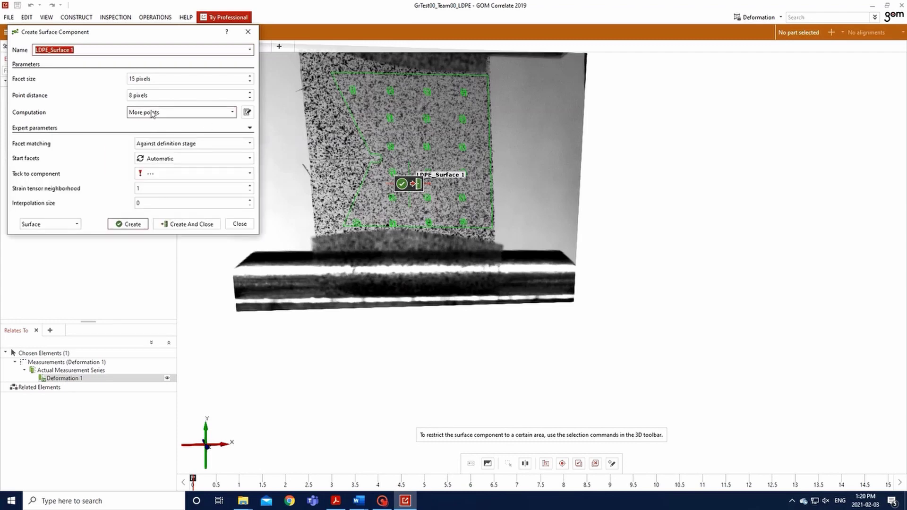
click(77, 223)
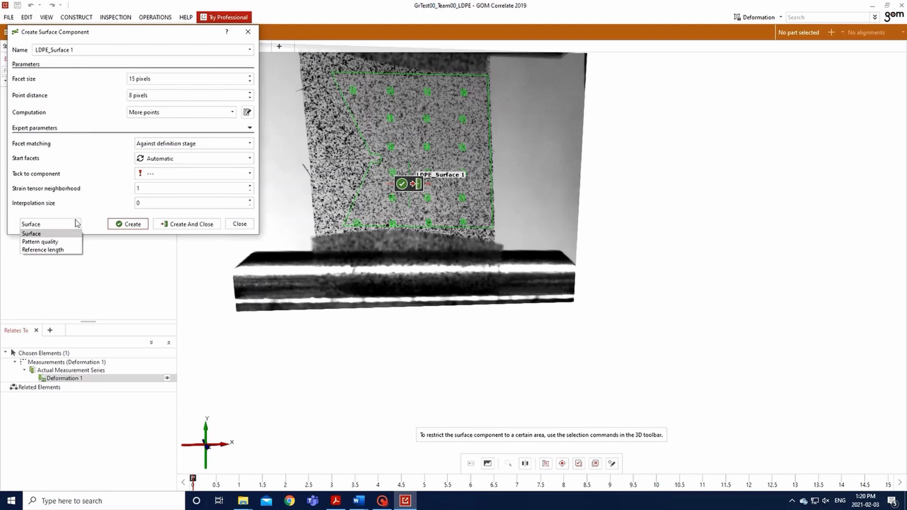
click(69, 242)
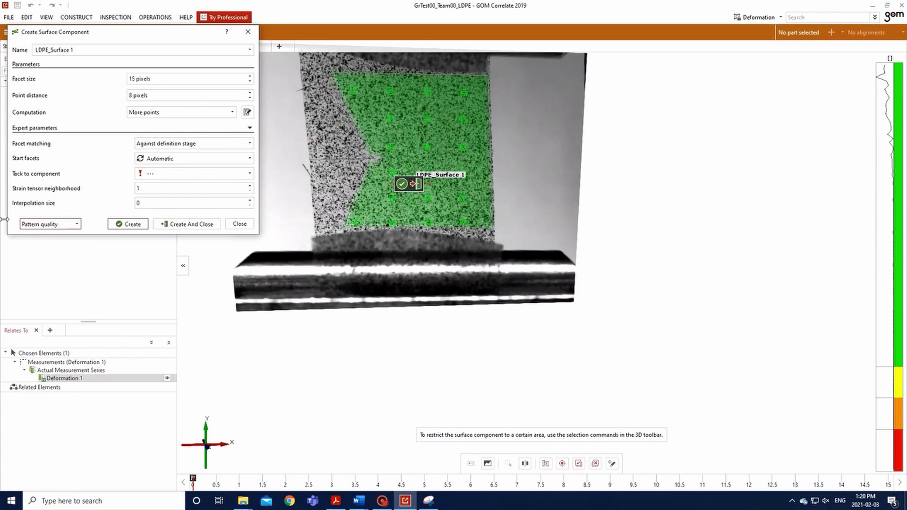
Preview the reference length, then create surface component LDPE_Surface 1.
click(67, 224)
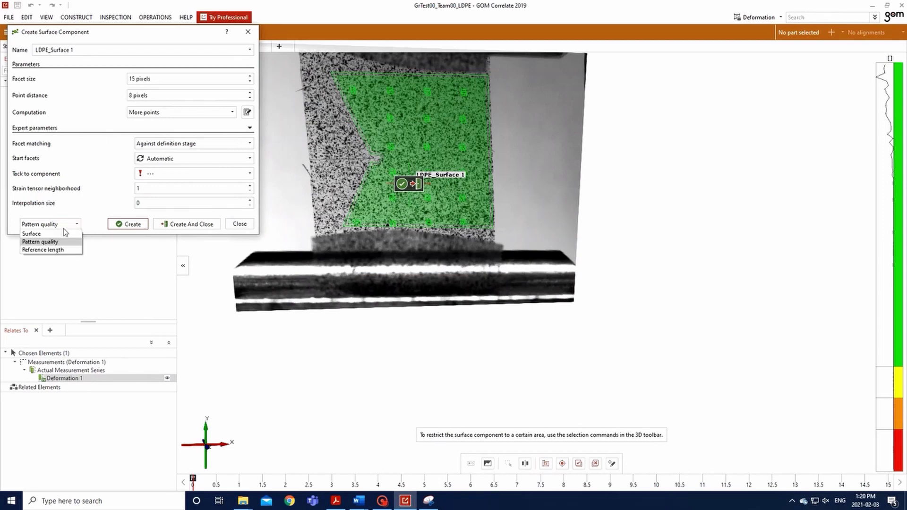
click(51, 250)
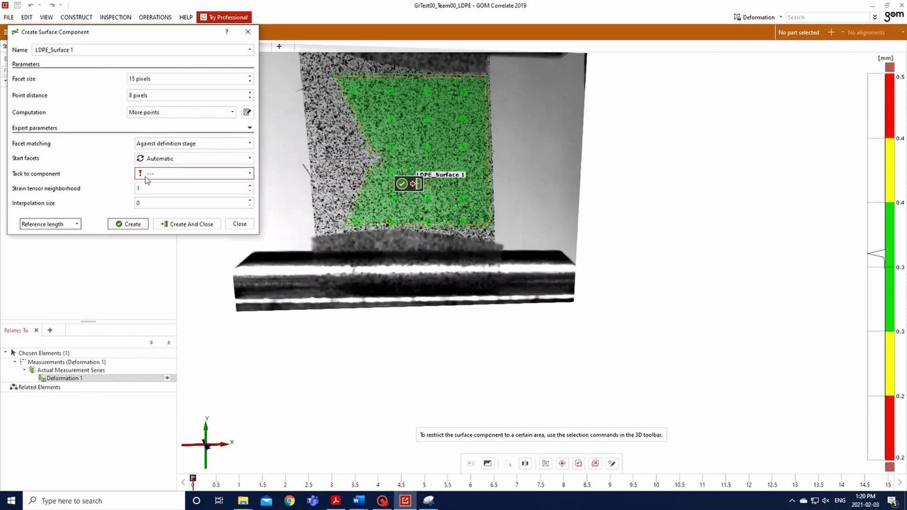
click(187, 224)
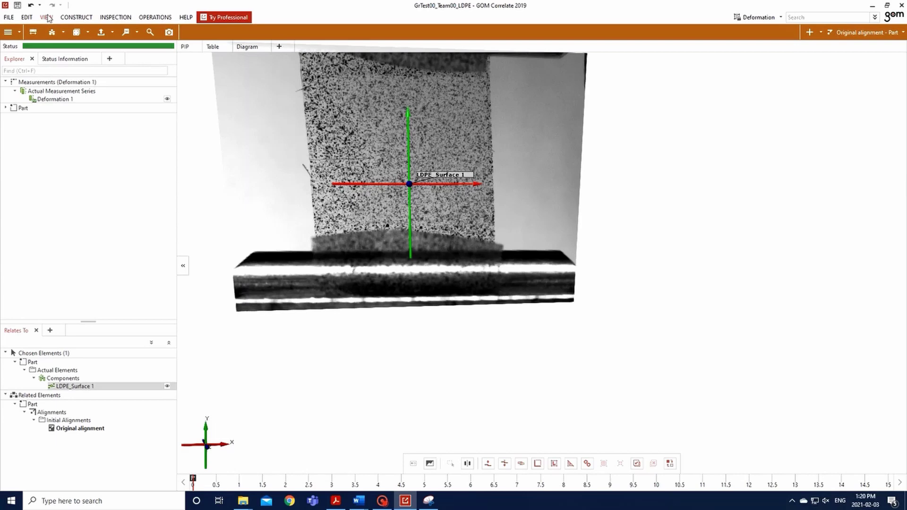
Display the coordinate system at the origin.
click(46, 17)
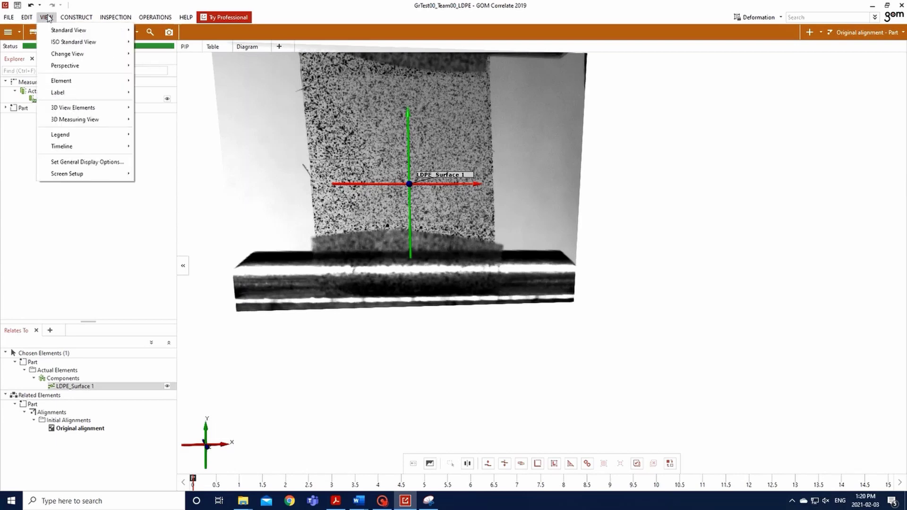
mouse_move(111, 108)
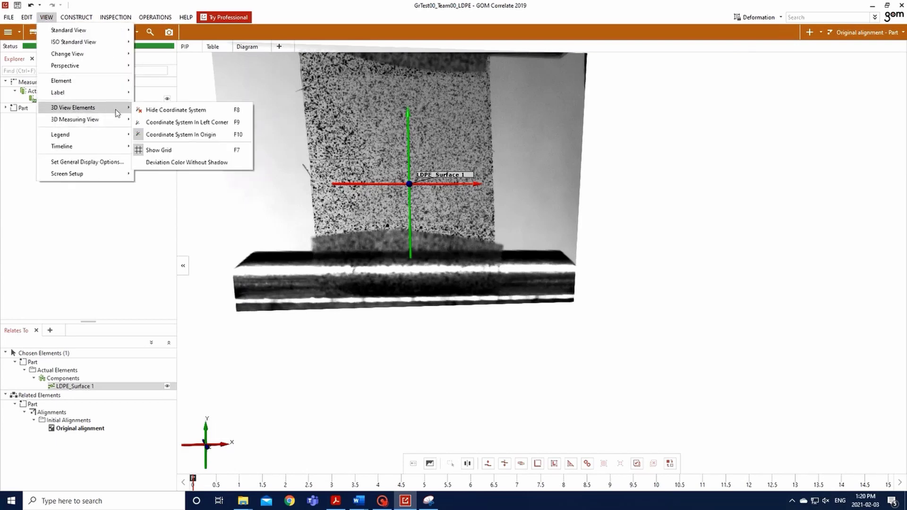
click(160, 135)
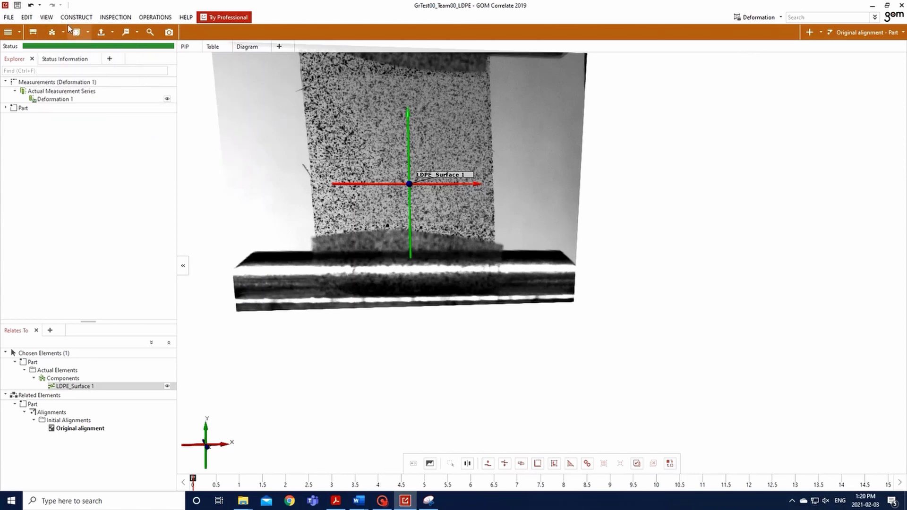
Begin a manual alignment with the Set Matrix dialog.
click(145, 18)
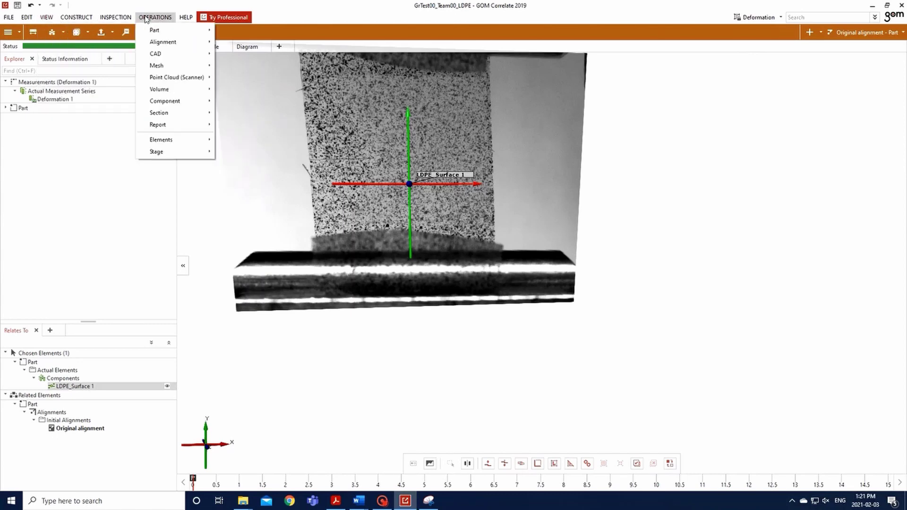
mouse_move(185, 41)
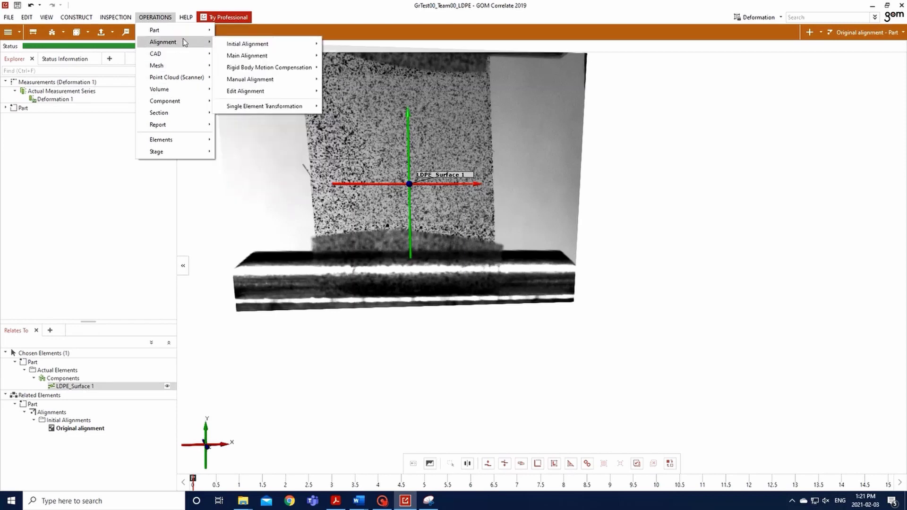
mouse_move(286, 90)
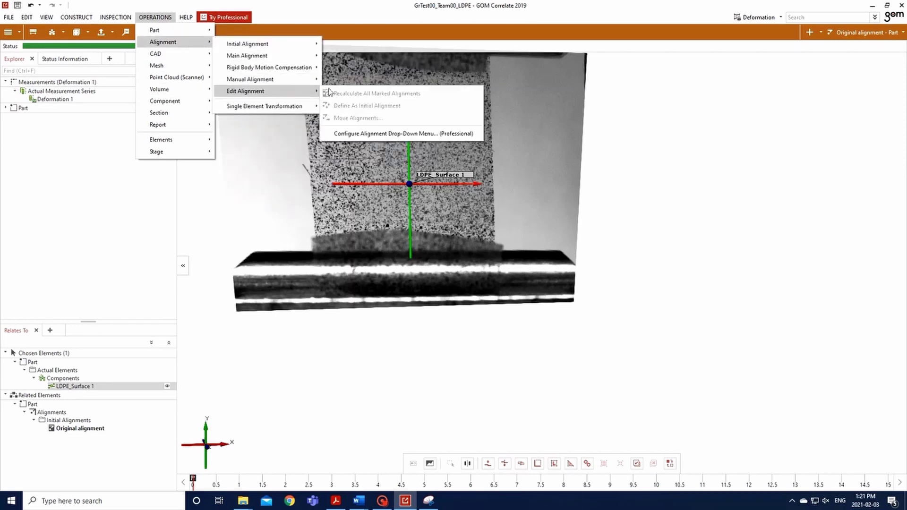
mouse_move(312, 80)
click(345, 106)
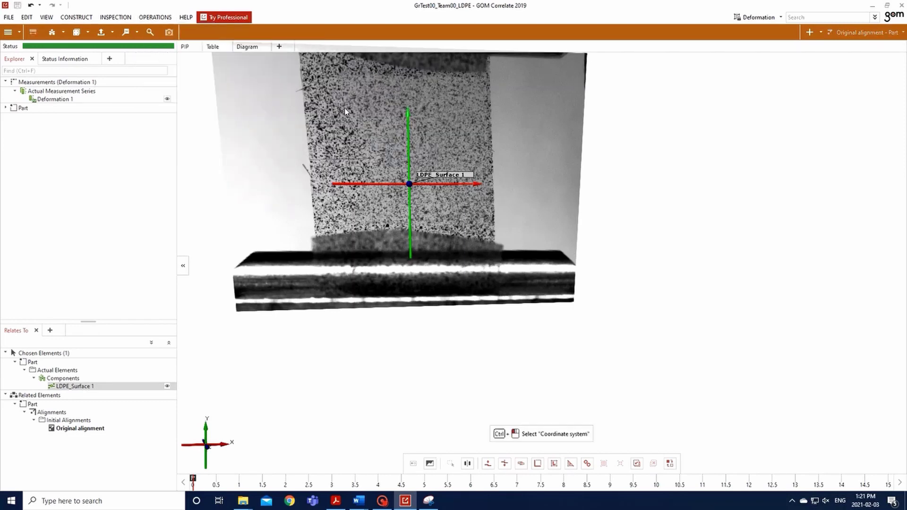
Set the alignment translation to X 2.7 mm and Y −2.06 mm.
scroll(397, 141, up, 5)
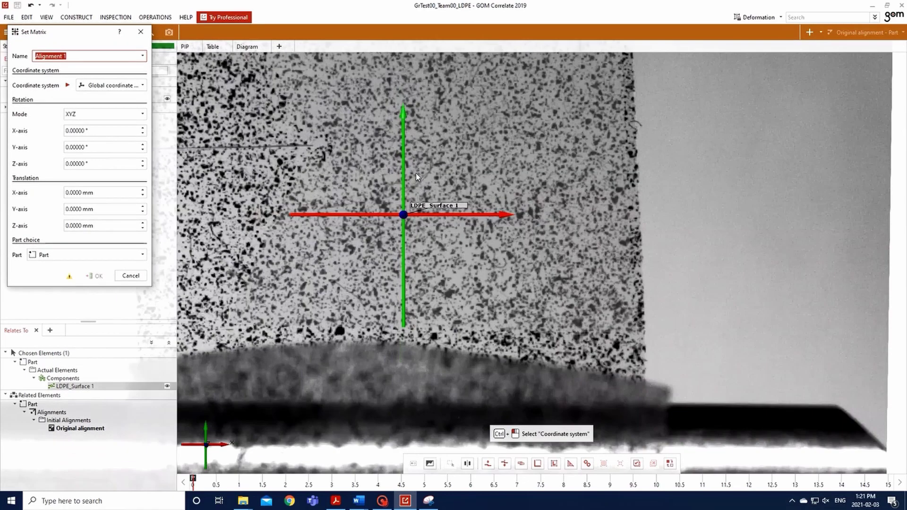
click(142, 190)
click(142, 190)
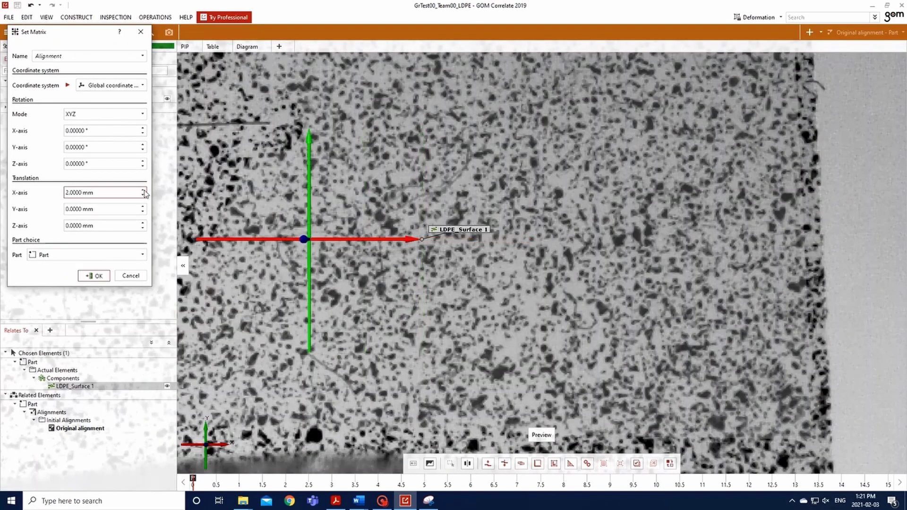
click(143, 190)
click(143, 211)
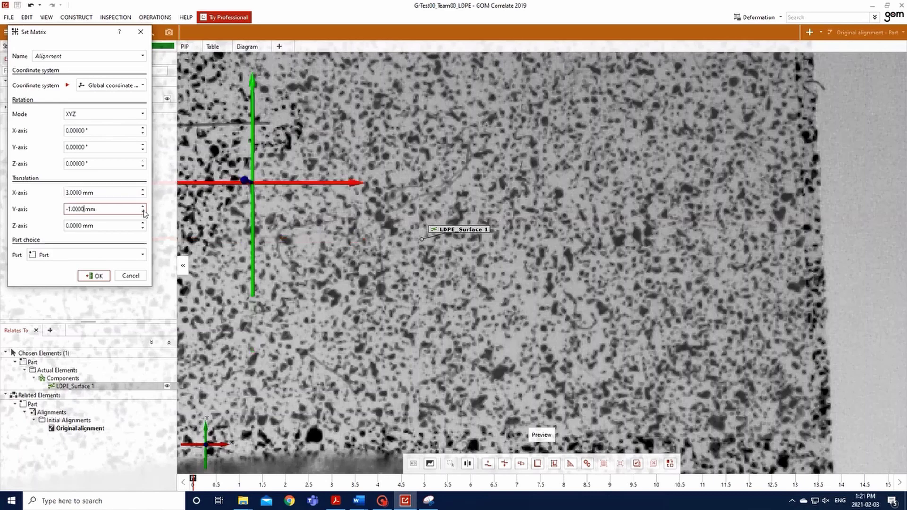
click(142, 211)
scroll(285, 135, up, 5)
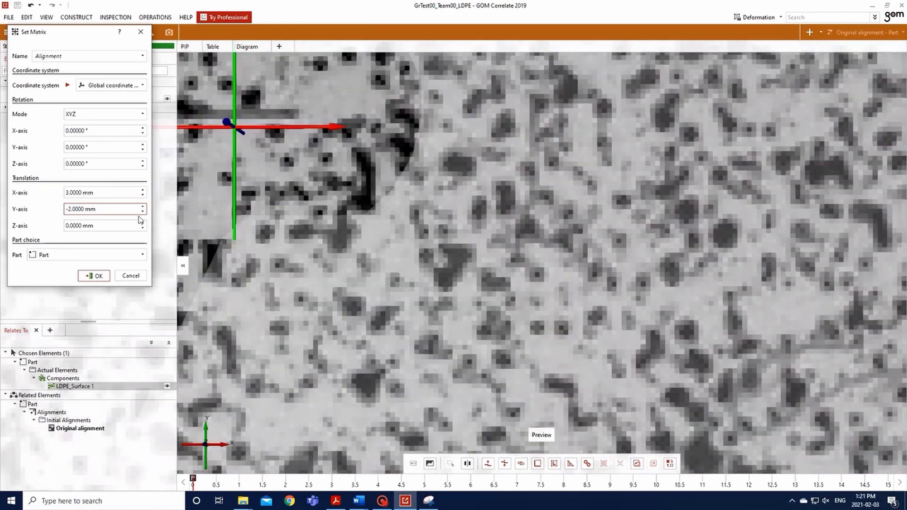
text(2.7)
key(Tab)
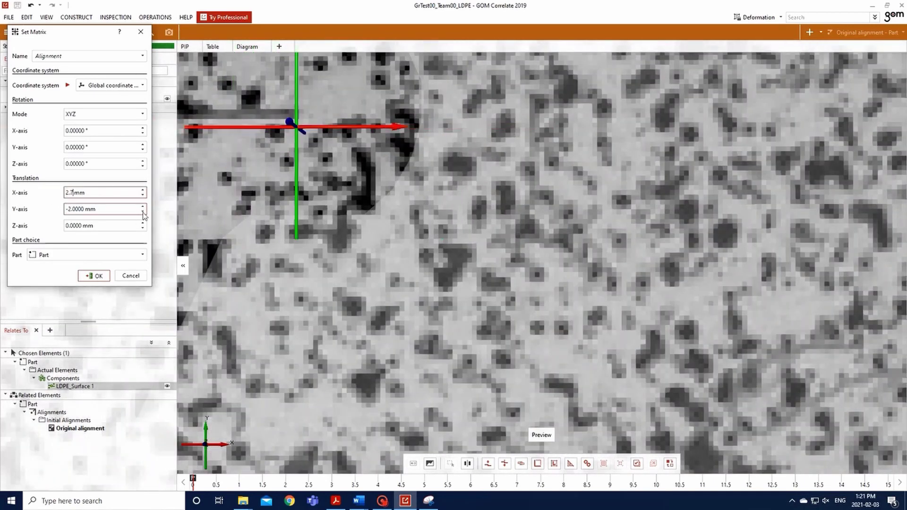
key(Down)
key(Down)
key(Down)
key(Down)
key(Down)
key(Down)
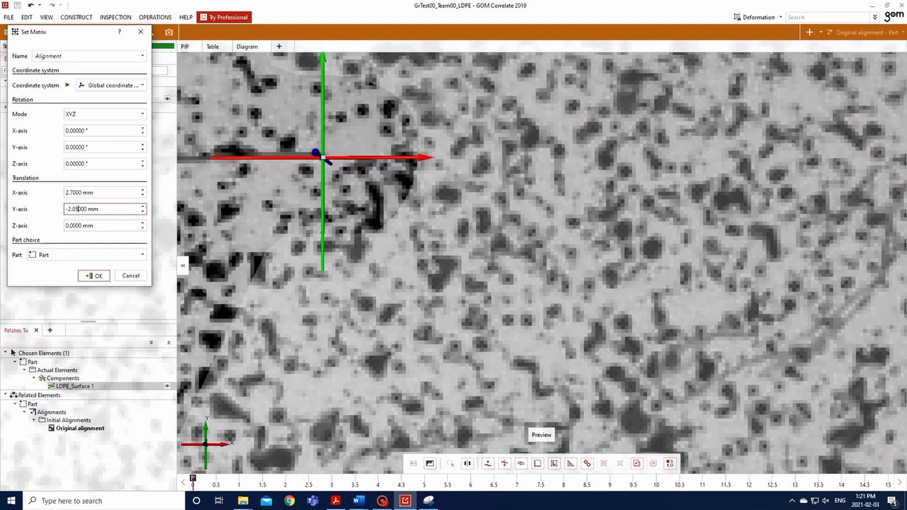
Add a 1° rotation about Z and apply the alignment.
scroll(310, 160, down, 10)
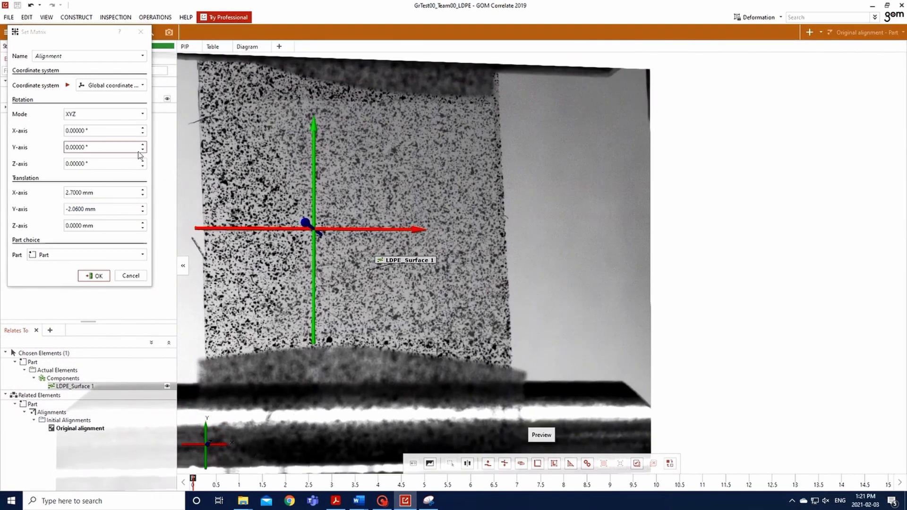
click(142, 161)
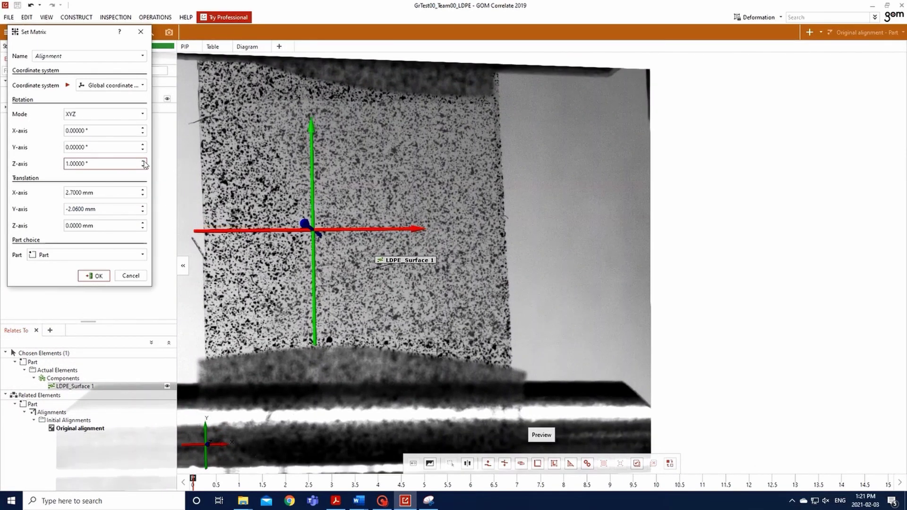
click(94, 277)
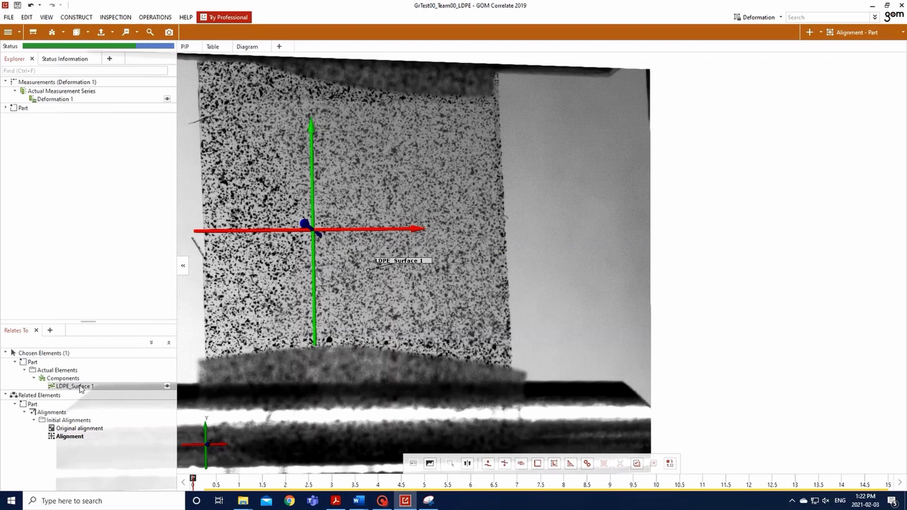
Create the LDPE_Surface 1.epsX strain check against the reference stage with average filter 2.
click(115, 17)
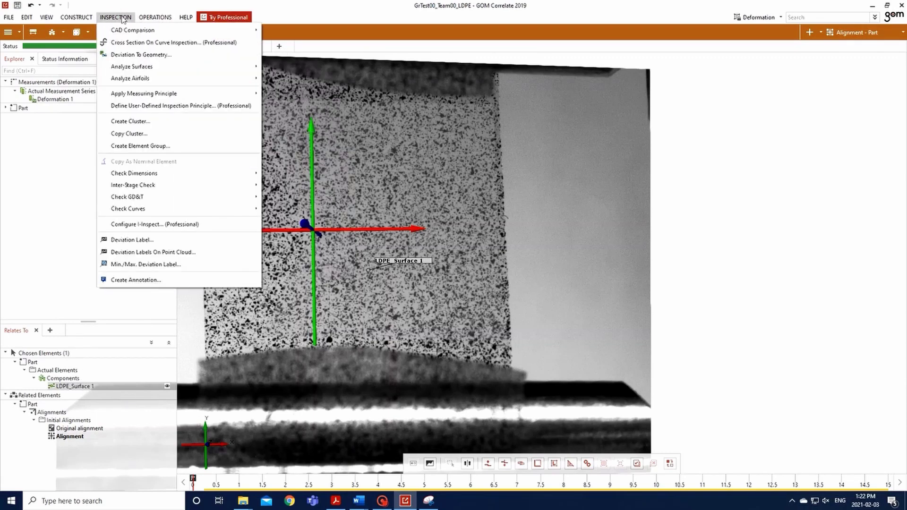
mouse_move(154, 174)
mouse_move(294, 211)
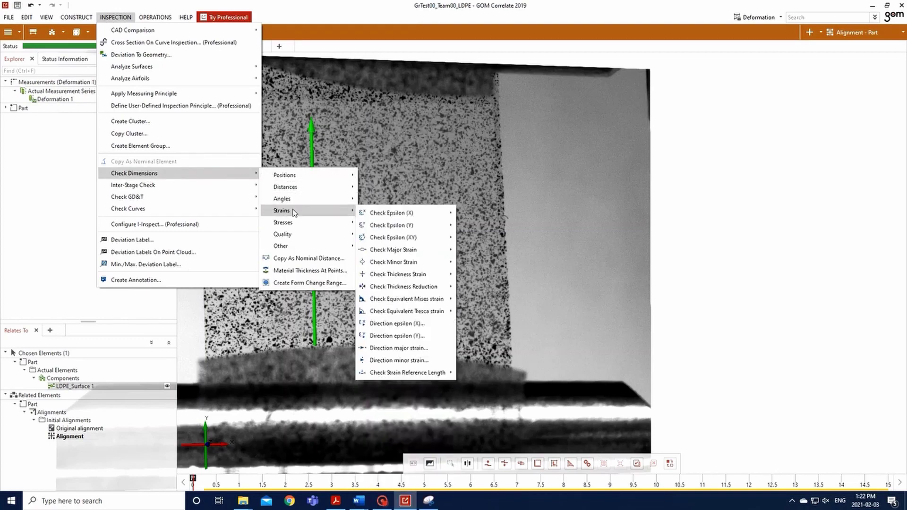
mouse_move(370, 213)
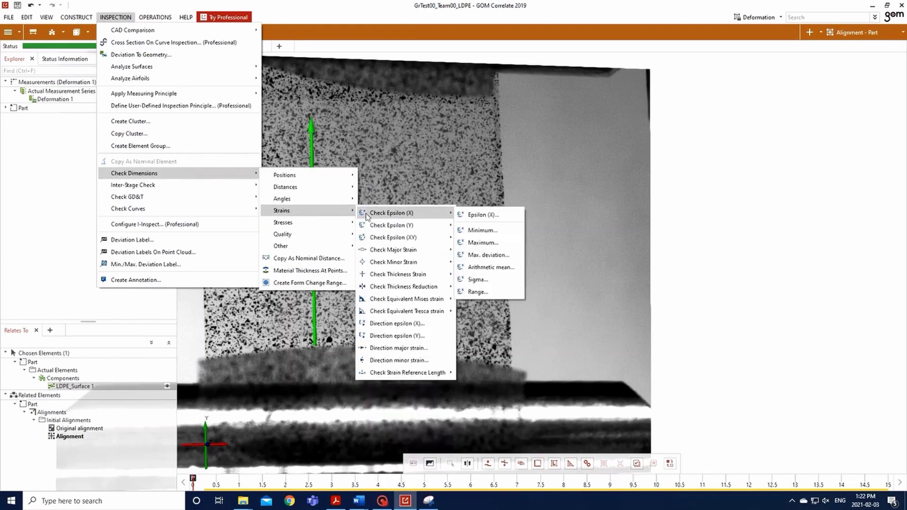
click(471, 216)
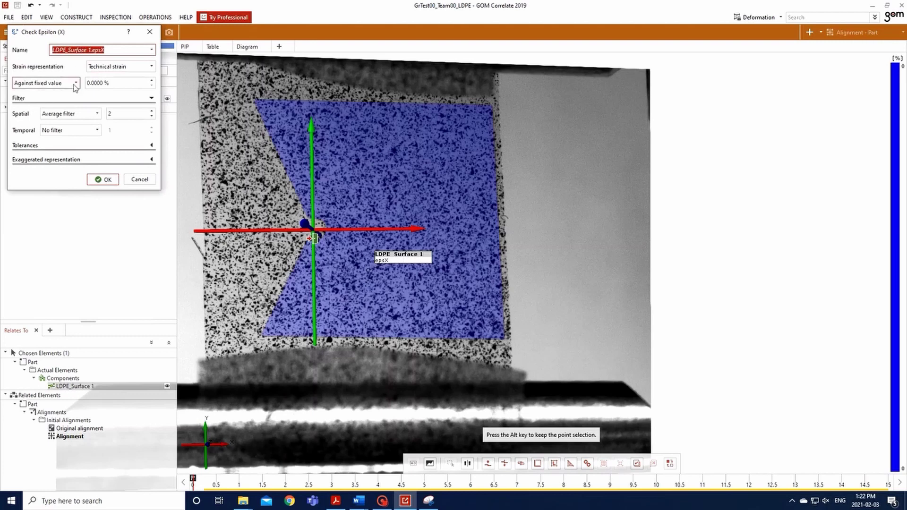
click(70, 88)
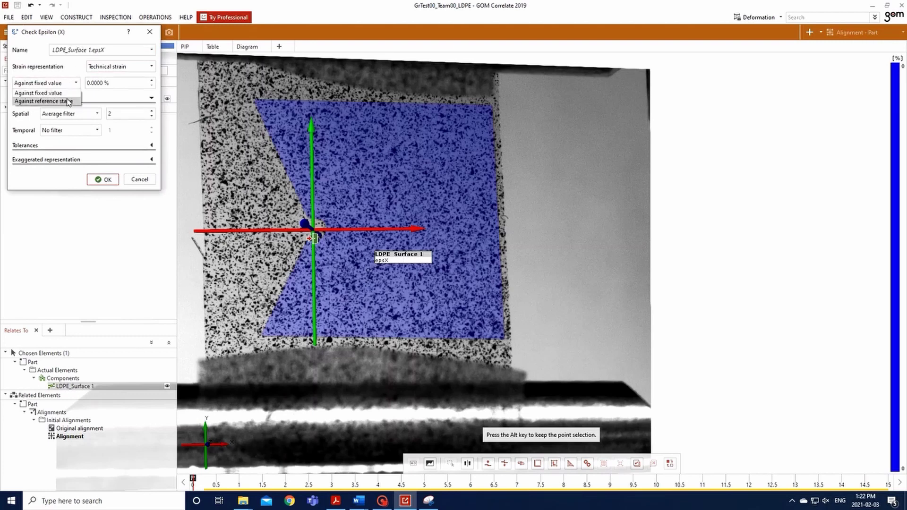
click(69, 101)
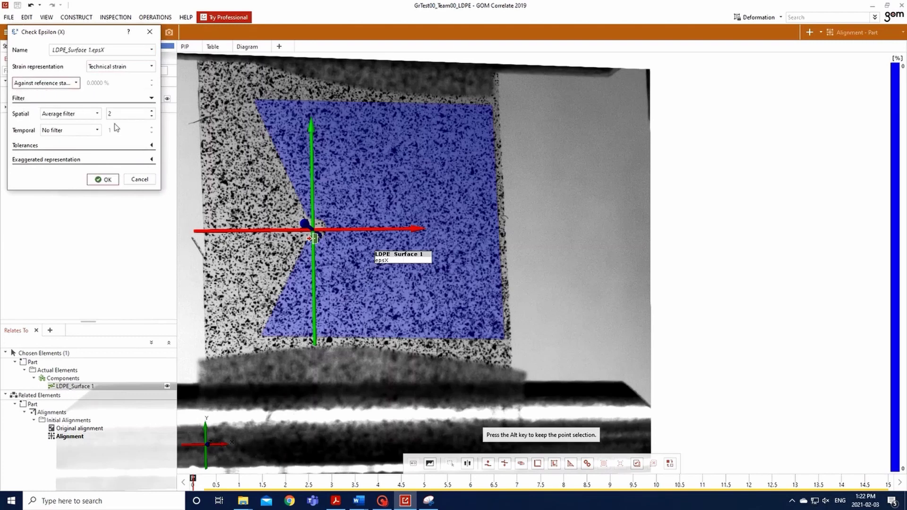
click(152, 146)
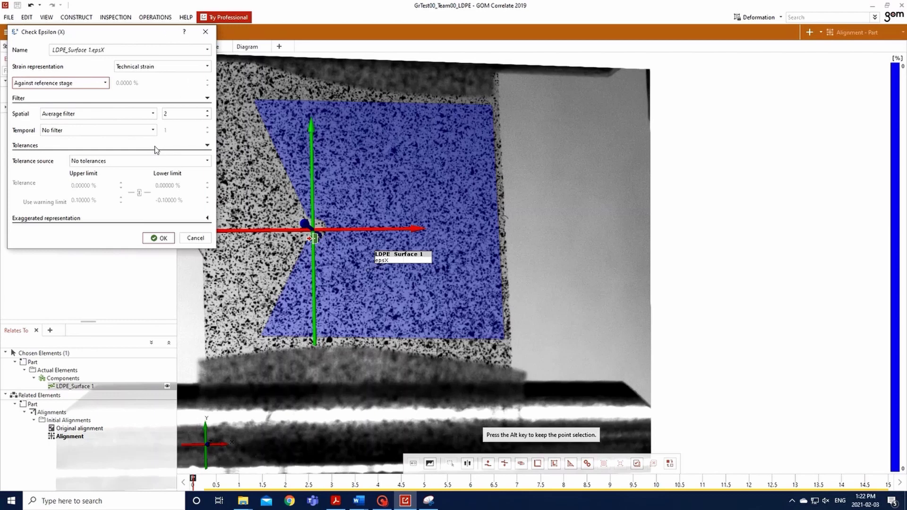
click(165, 113)
click(154, 238)
Show the histogram beside the legend.
click(45, 18)
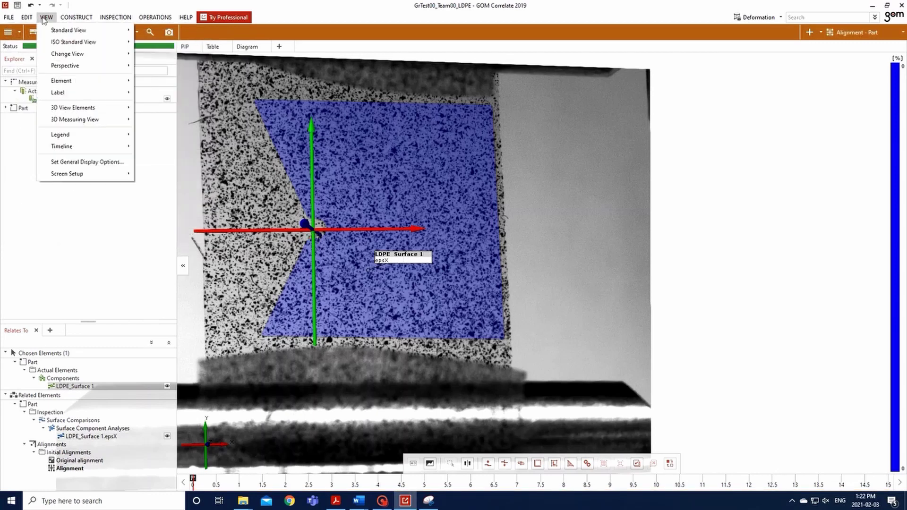
mouse_move(85, 134)
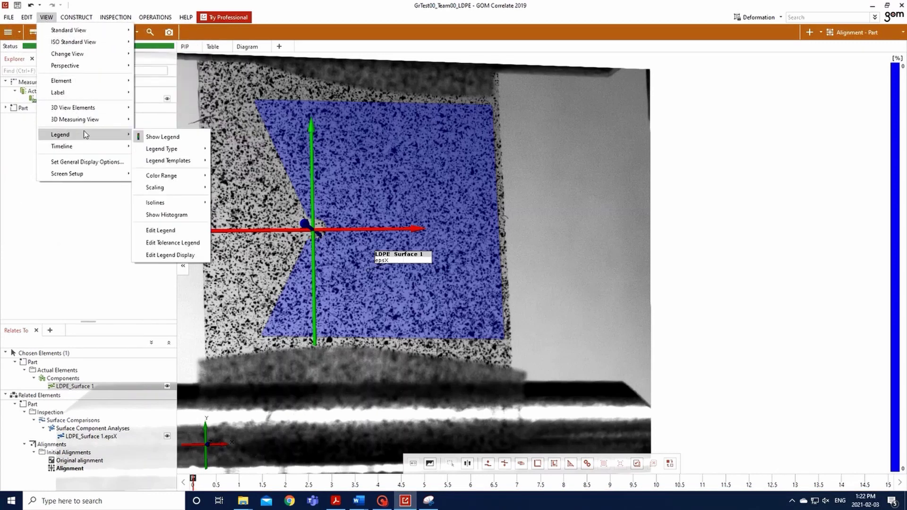
click(169, 215)
Scale the epsX legend from all visible stages with sigma min/max limits.
click(45, 18)
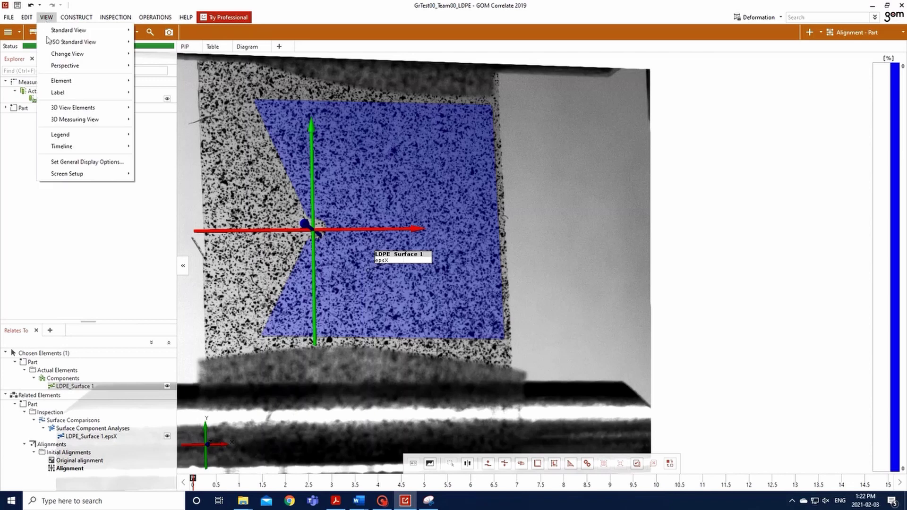
mouse_move(95, 146)
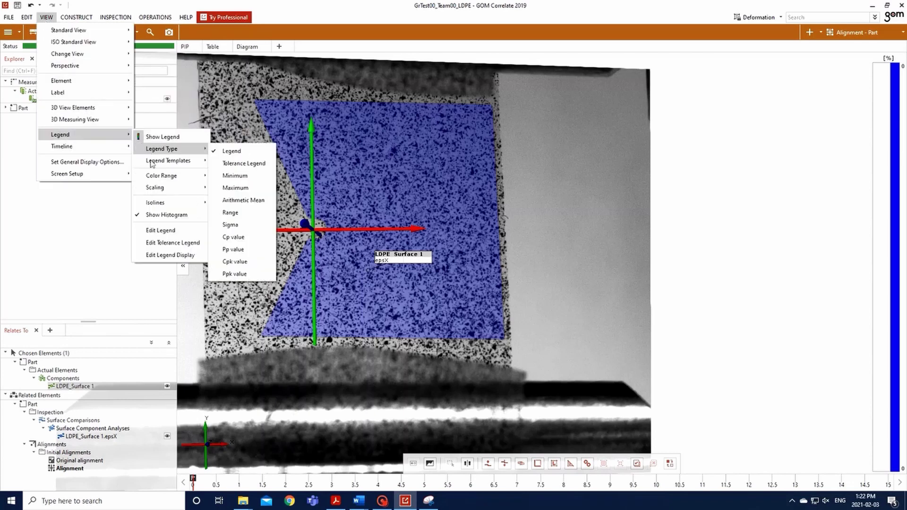
click(158, 231)
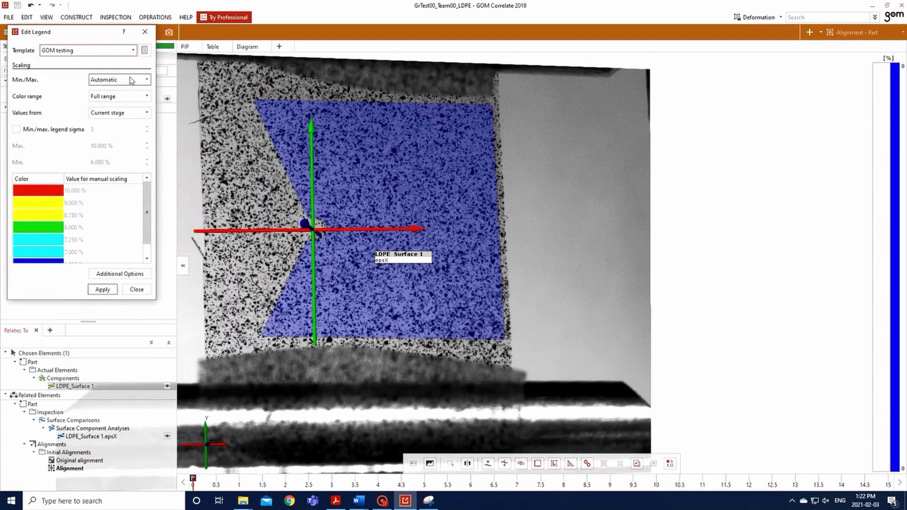
click(128, 112)
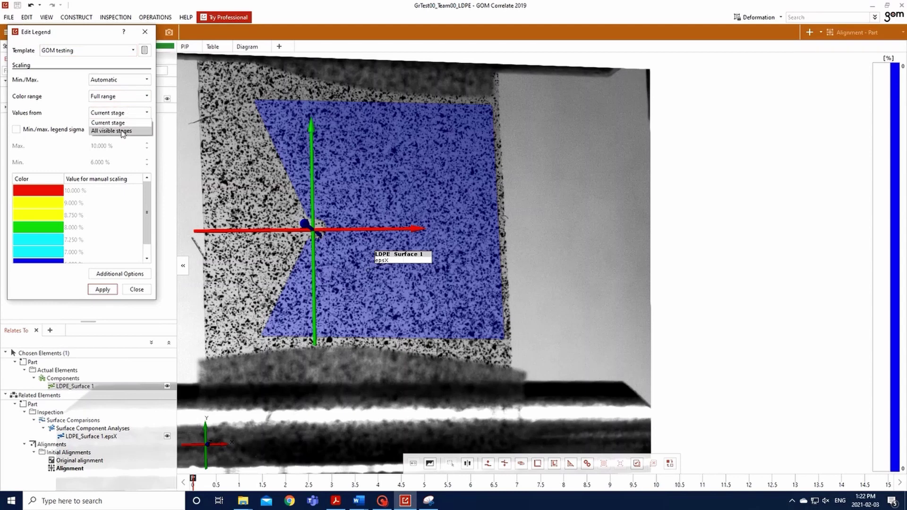
click(125, 132)
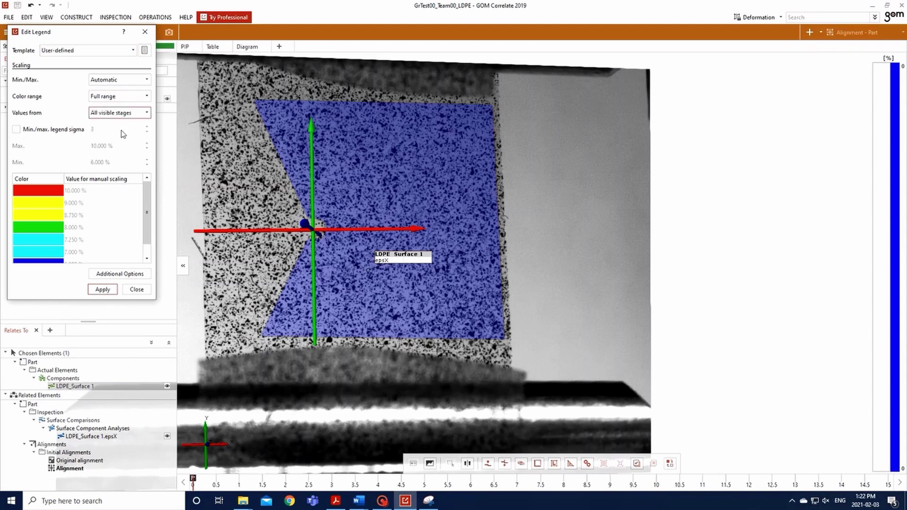
click(18, 130)
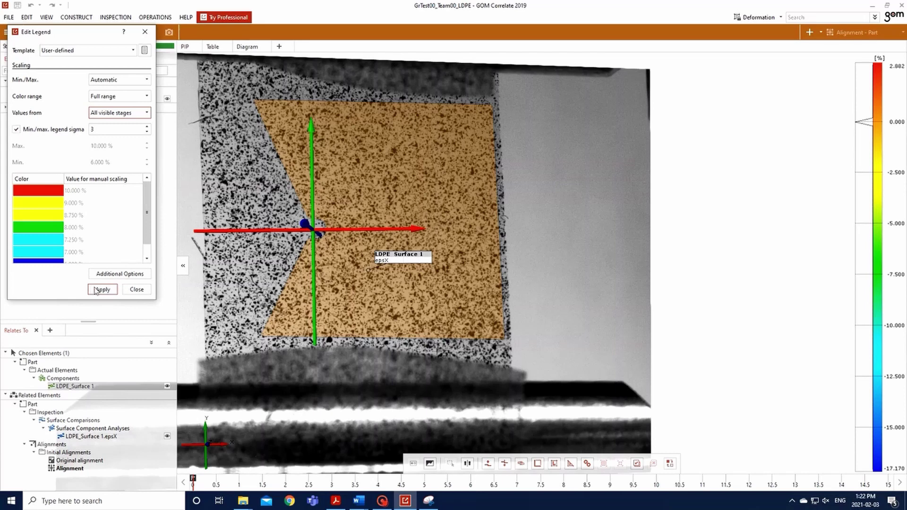
click(134, 289)
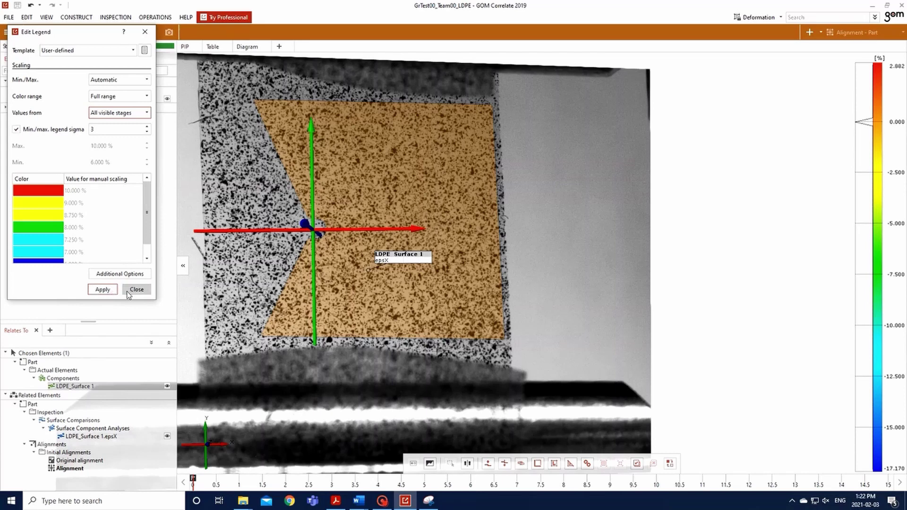
Add an epsilon Y strain check on LDPE_Surface 1 against the reference stage.
click(109, 17)
mouse_move(208, 172)
mouse_move(303, 210)
mouse_move(425, 227)
click(489, 227)
click(61, 84)
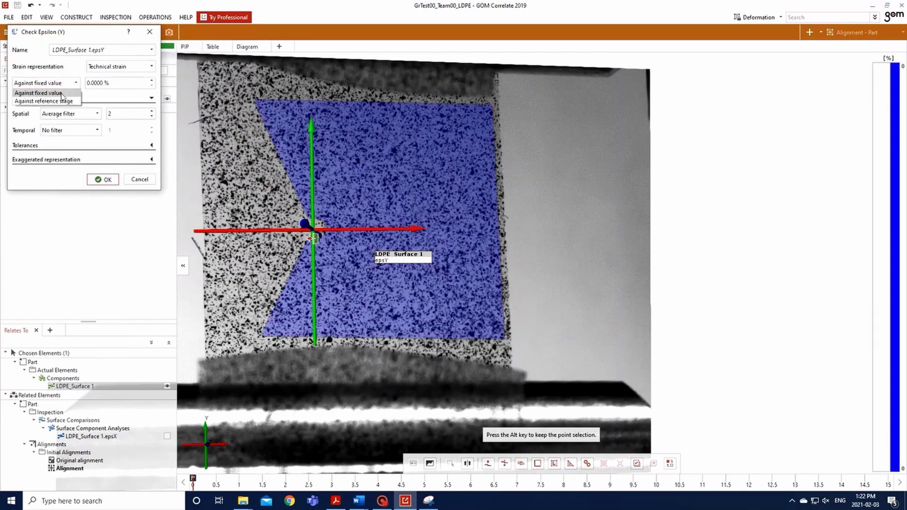
click(43, 100)
click(158, 237)
Add an epsilon XY strain check on LDPE_Surface 1 against the reference stage.
click(115, 17)
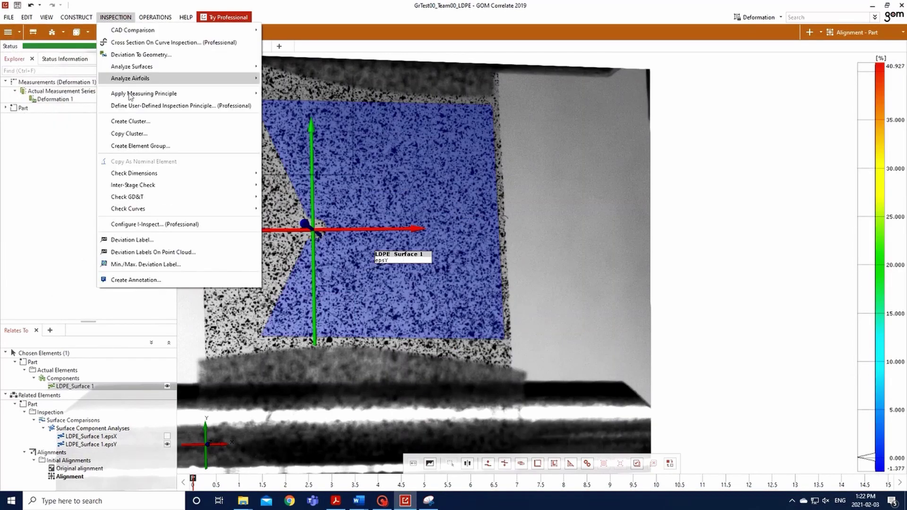
mouse_move(134, 173)
mouse_move(290, 206)
click(402, 233)
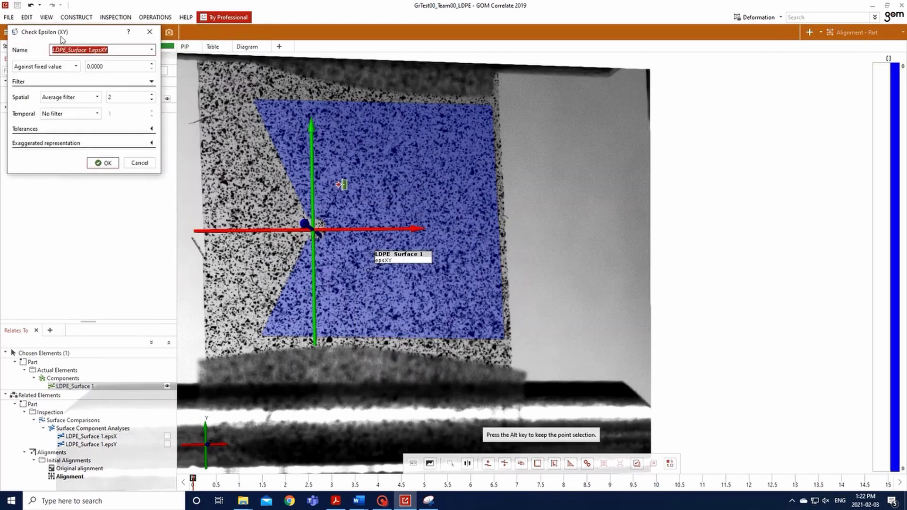
click(78, 67)
click(43, 84)
click(146, 221)
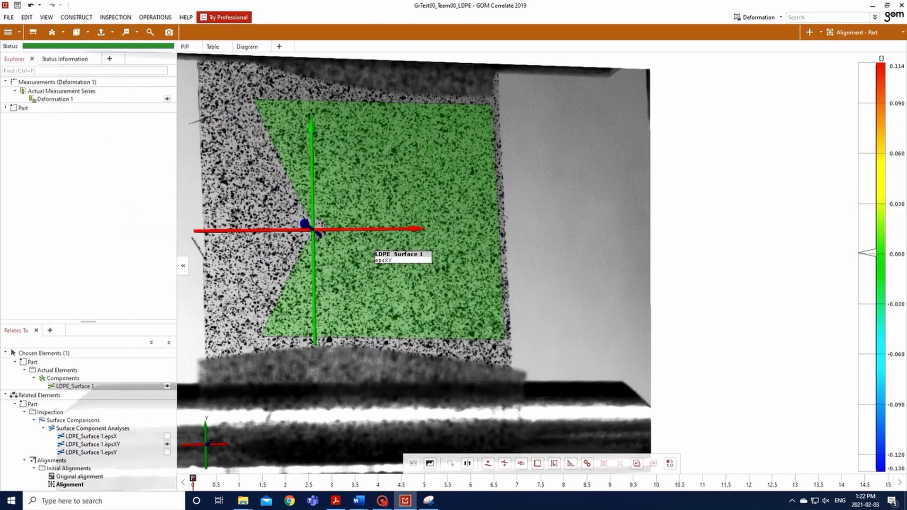
Hide the LDPE_Surface 1.epsXY map so the epsY strain field shows.
click(168, 445)
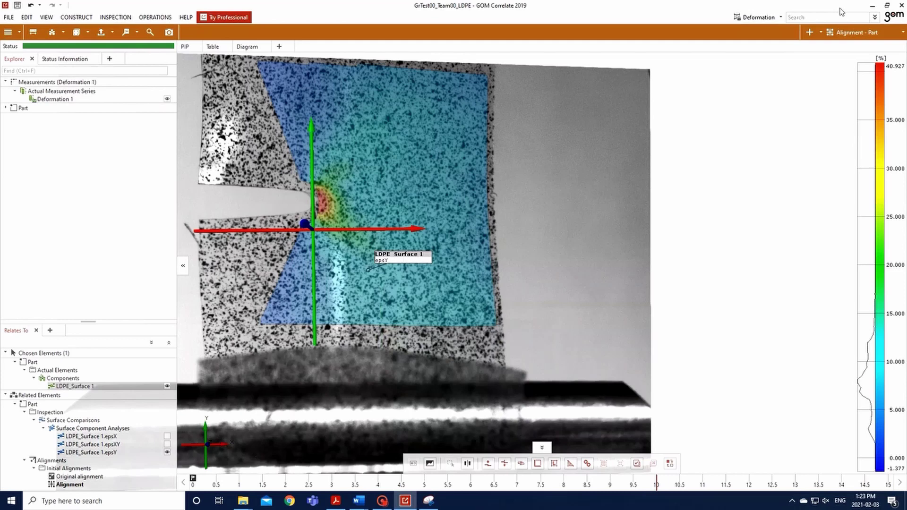
In the legend editor, apply the GOM 3 colors template with manual min/max limits.
click(46, 17)
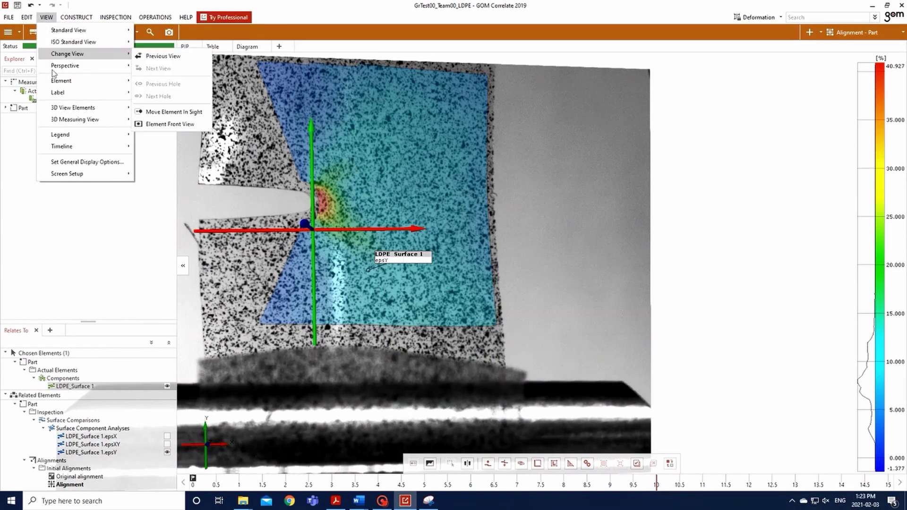
mouse_move(106, 137)
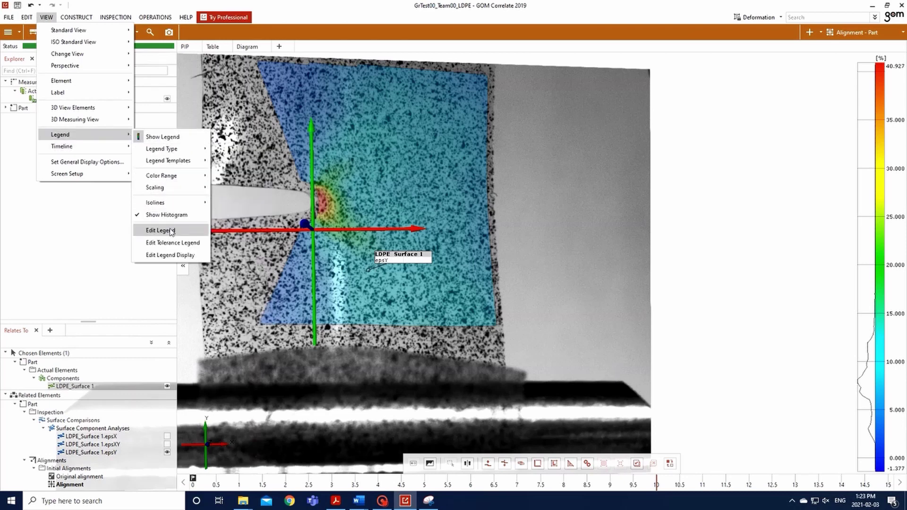
click(171, 232)
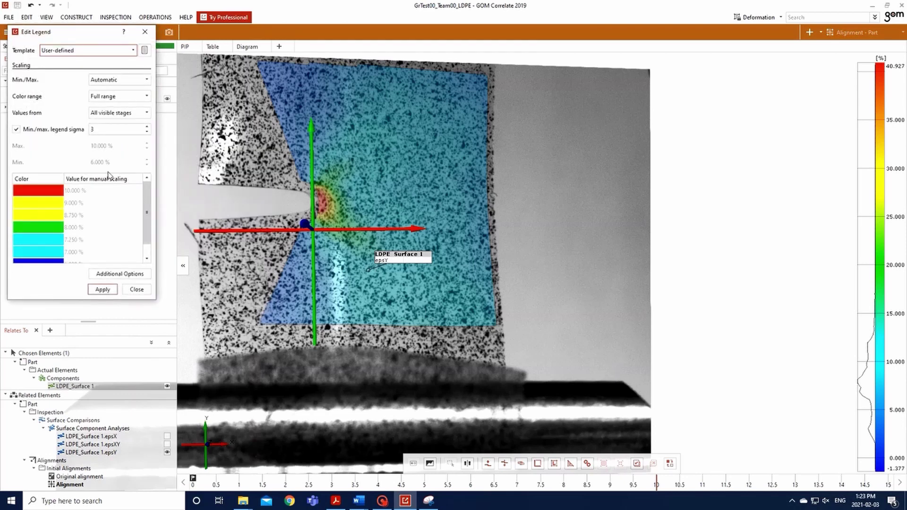
click(119, 52)
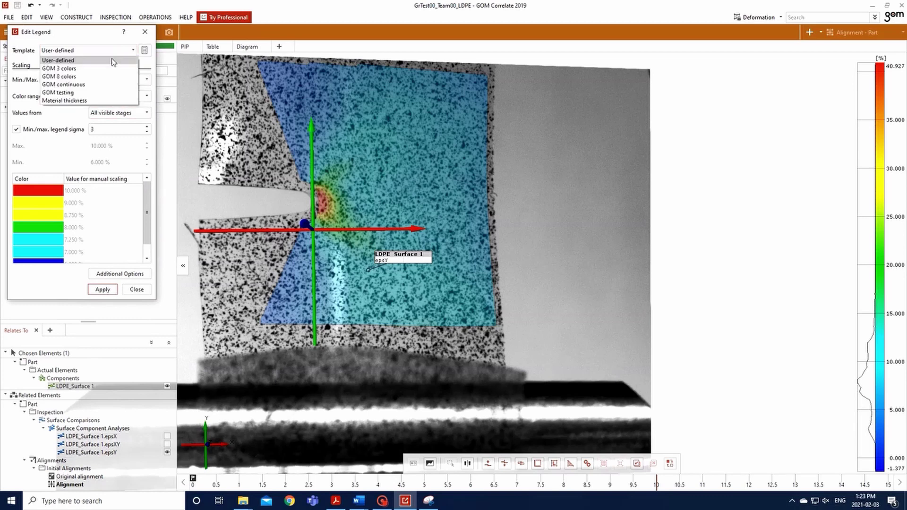
click(108, 69)
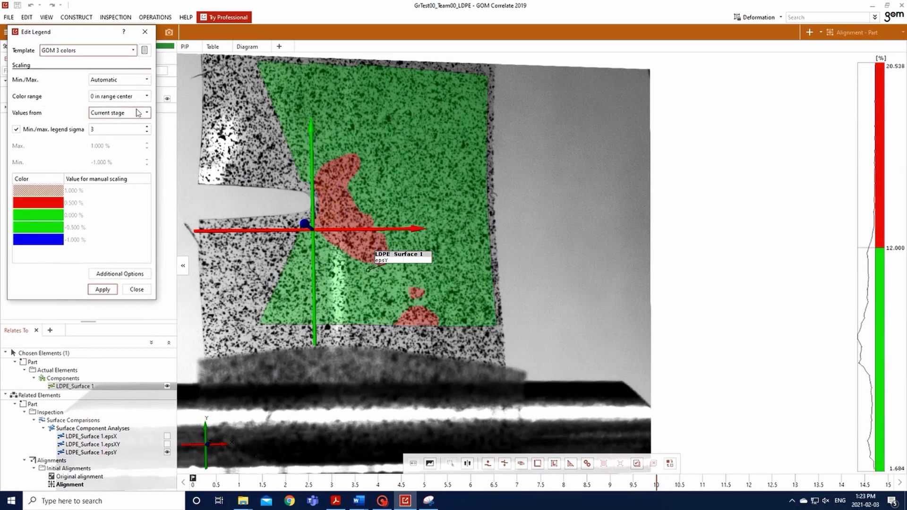
click(138, 80)
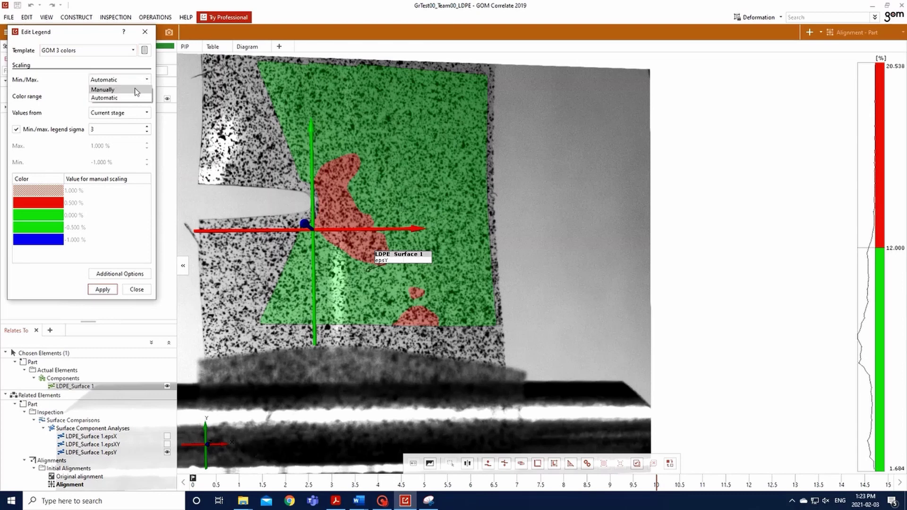
click(136, 90)
Set legend boundaries to 0, 2, 15 and 19 % and colour the 15–19 % band yellow.
double_click(76, 240)
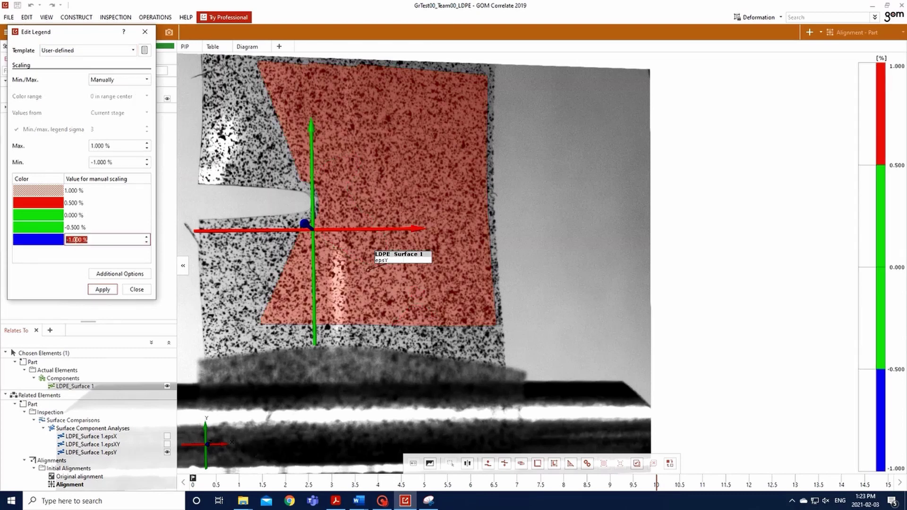
text(0)
double_click(76, 228)
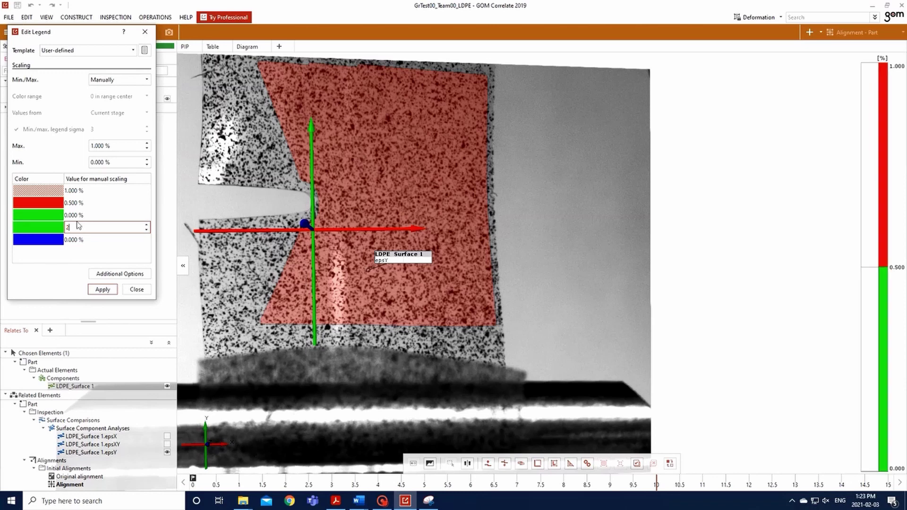
text(2)
double_click(75, 215)
text(15)
double_click(76, 202)
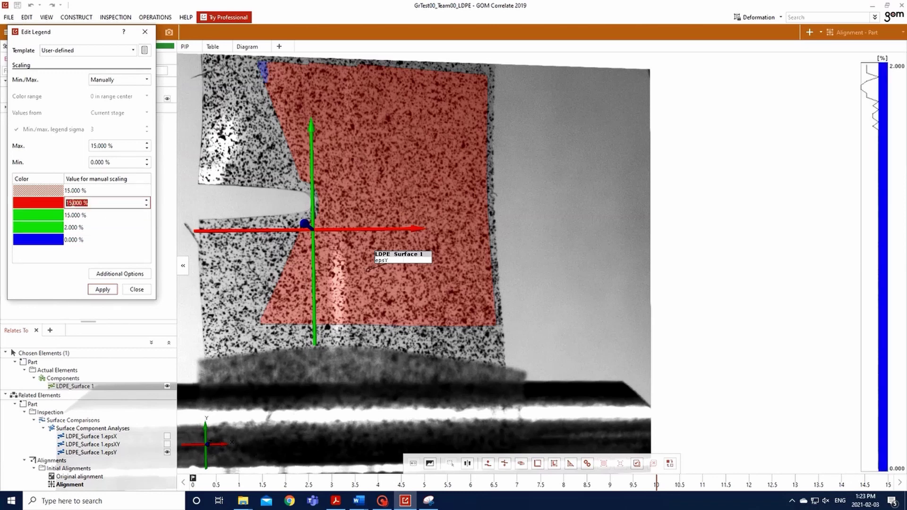
text(15)
click(38, 215)
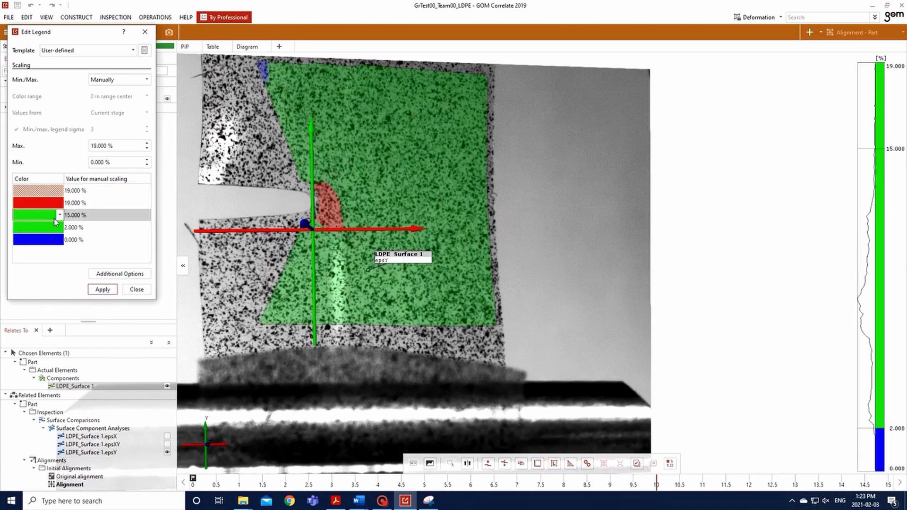
click(60, 215)
click(57, 284)
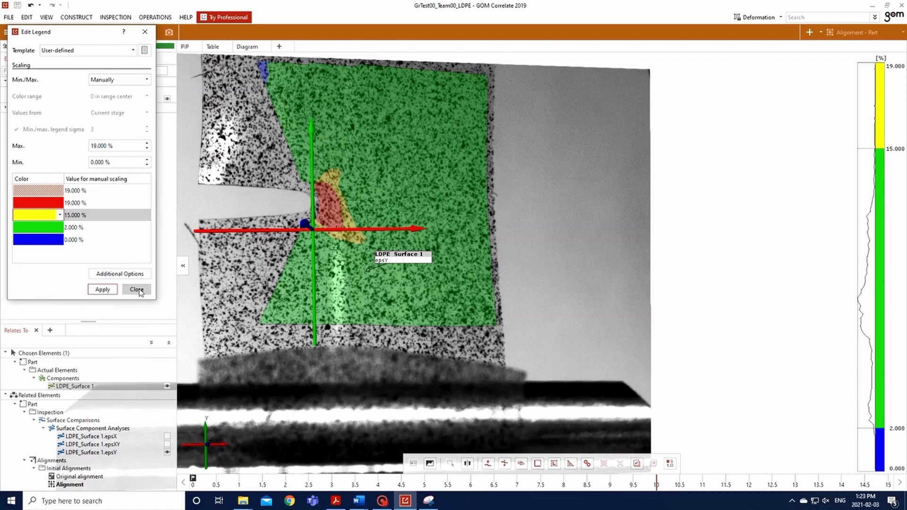
click(136, 290)
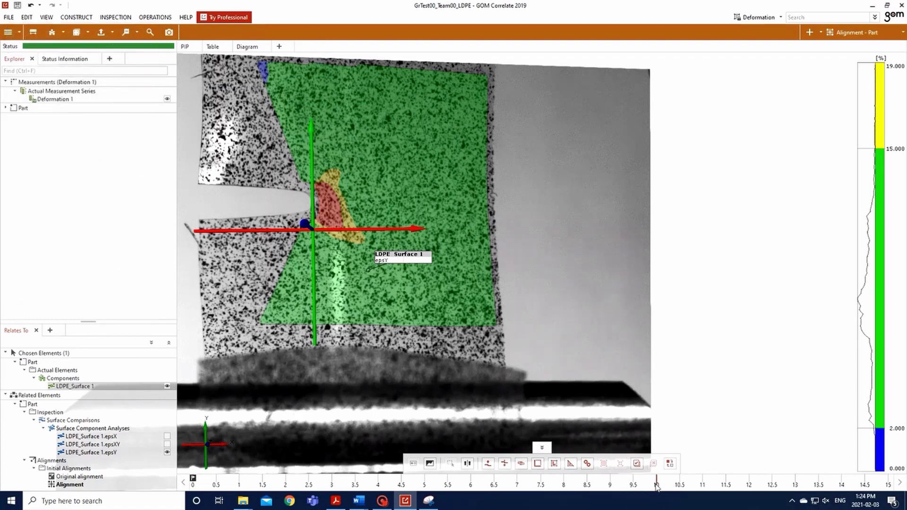
Move the timeline back to stage 0 and use Select All in the 3D view.
drag(657, 489, 192, 487)
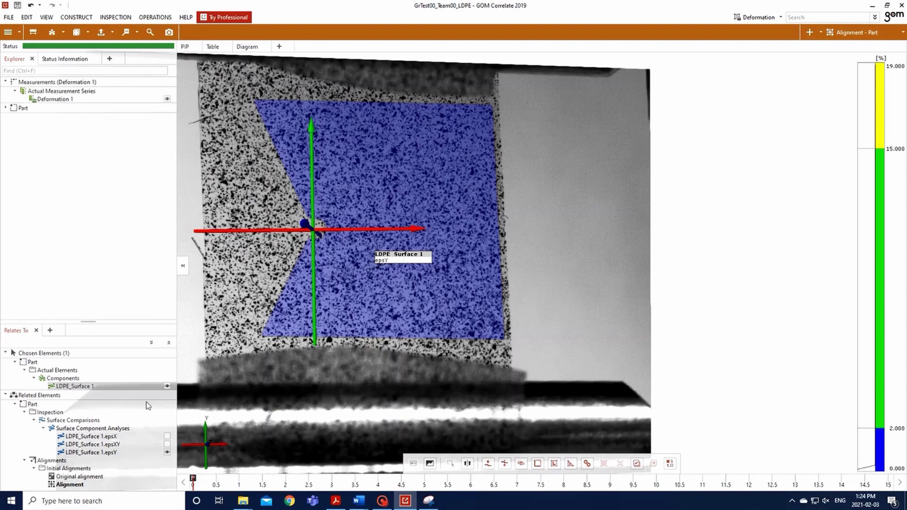
click(32, 20)
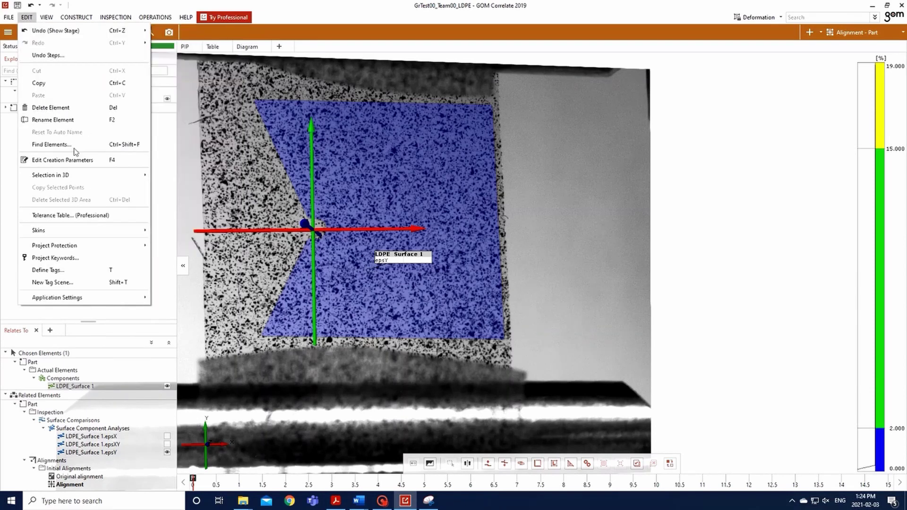
mouse_move(99, 176)
mouse_move(205, 177)
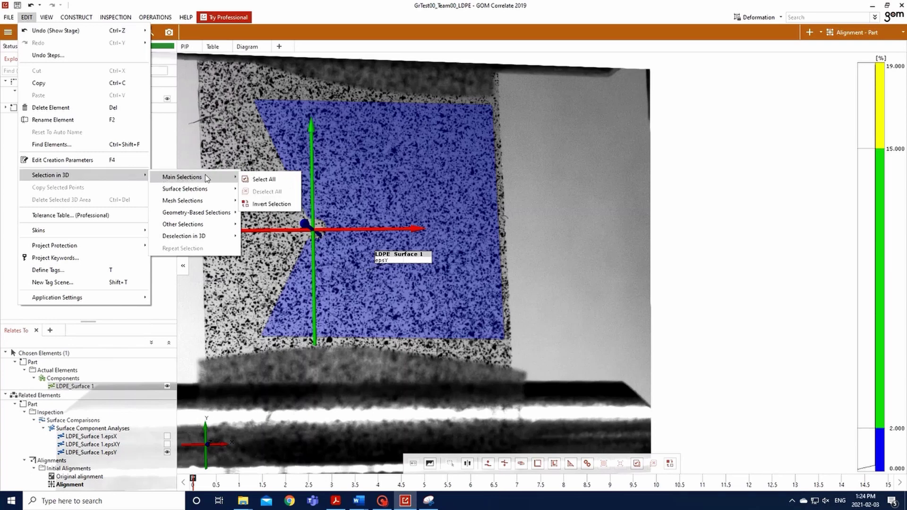
click(252, 177)
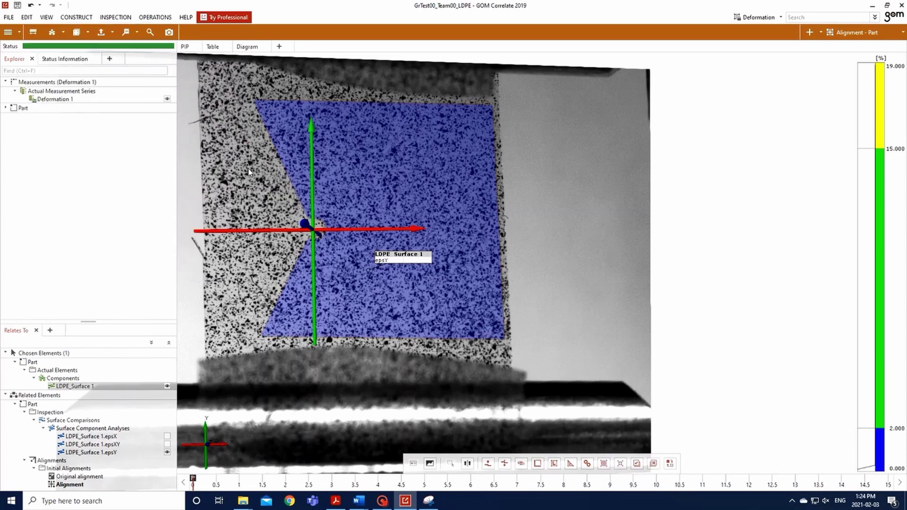
Create Section 1 on Plane Y at position 0 mm through LDPE_Surface 1.
click(77, 18)
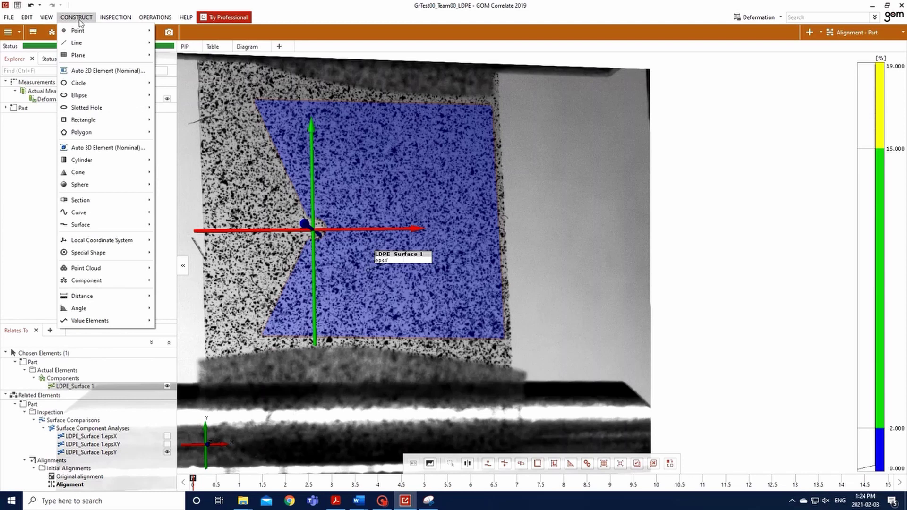
mouse_move(125, 200)
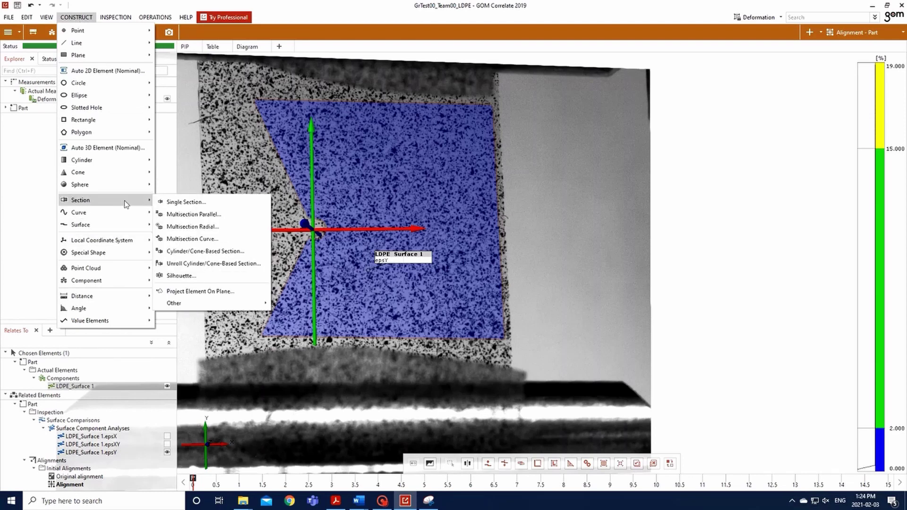
click(173, 202)
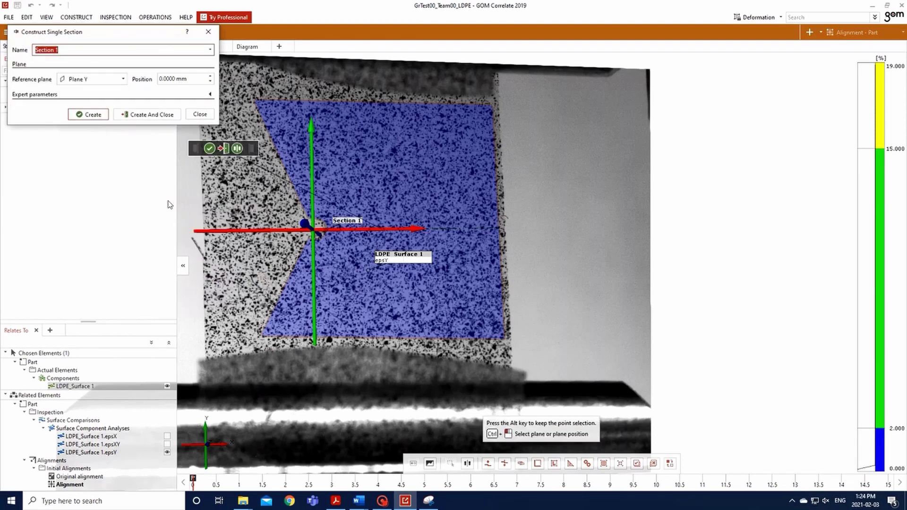
click(115, 79)
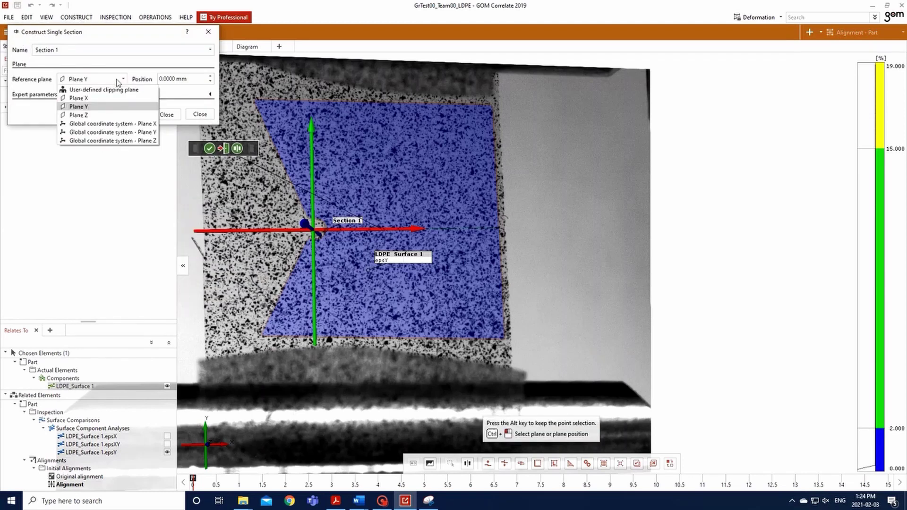
click(101, 107)
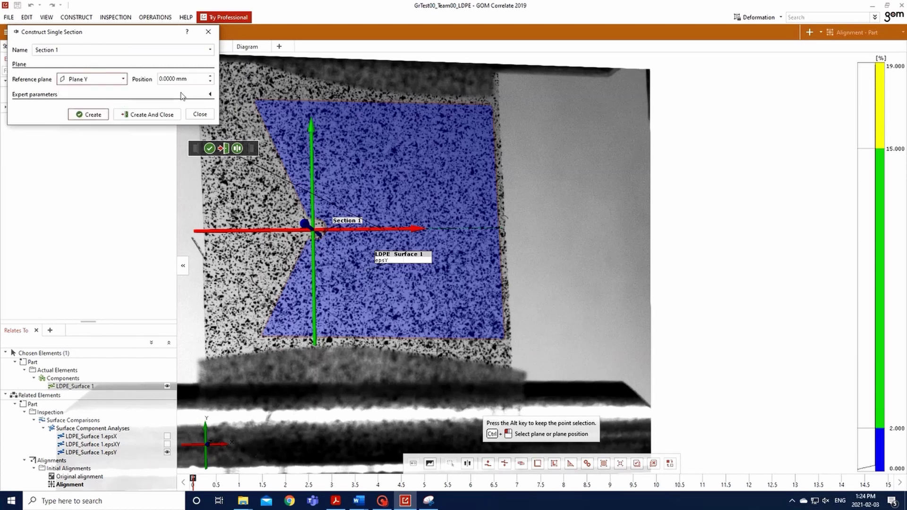
click(210, 96)
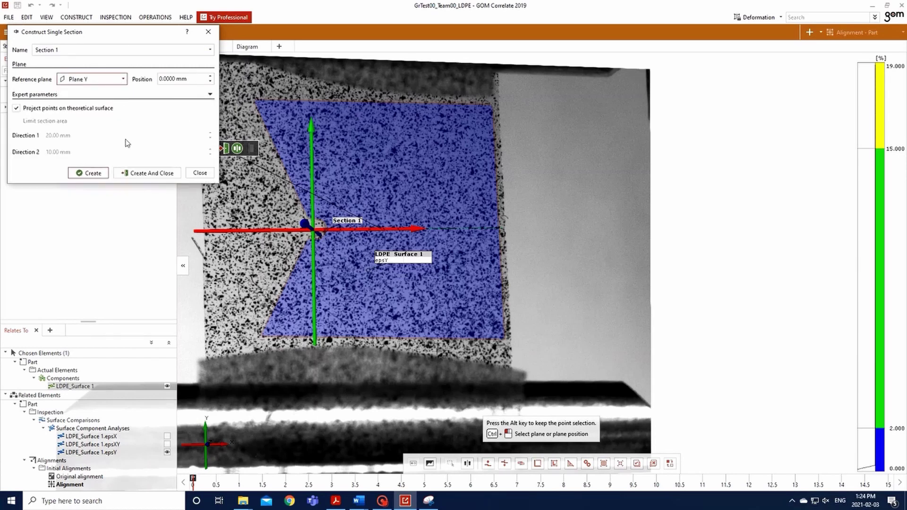
click(140, 175)
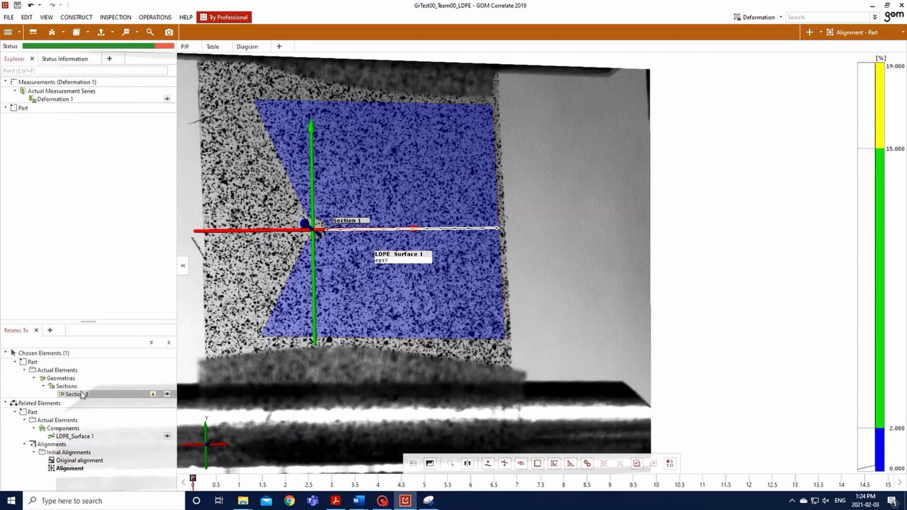
click(116, 17)
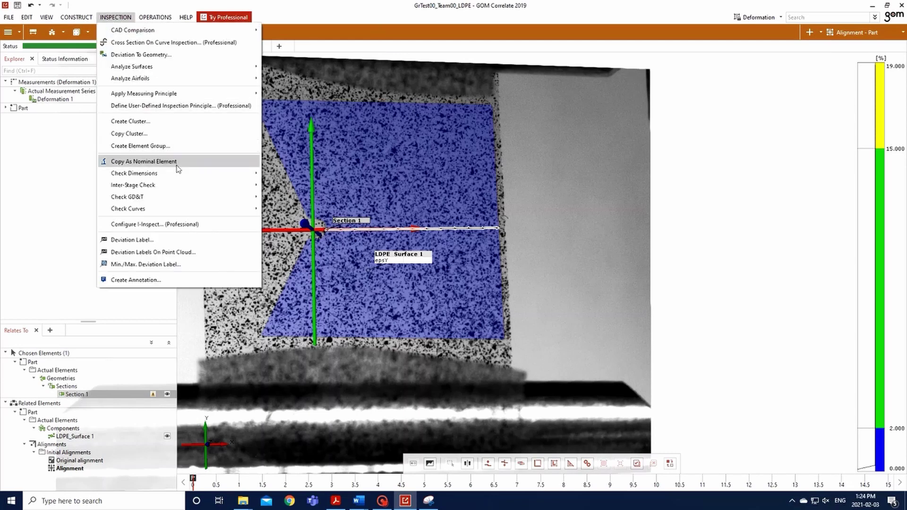
Create the Section 1.epsX strain check against the reference stage.
mouse_move(233, 175)
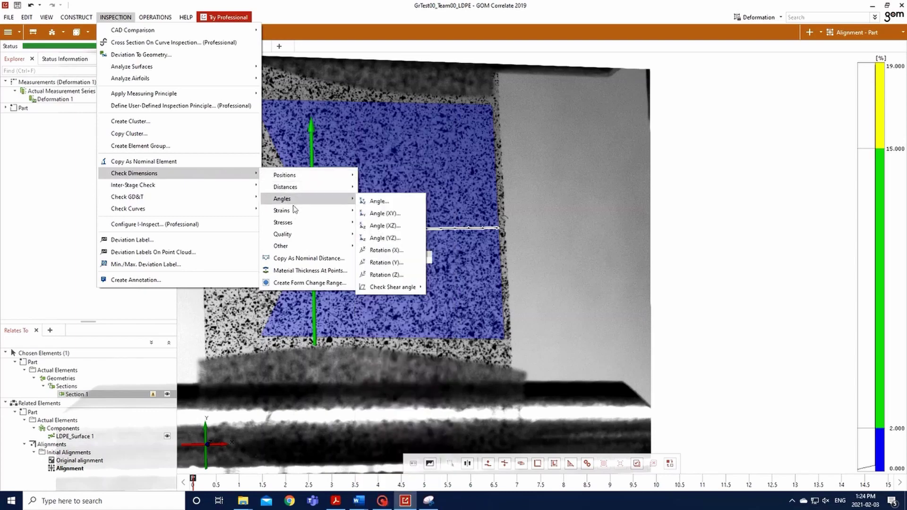
mouse_move(299, 209)
mouse_move(367, 212)
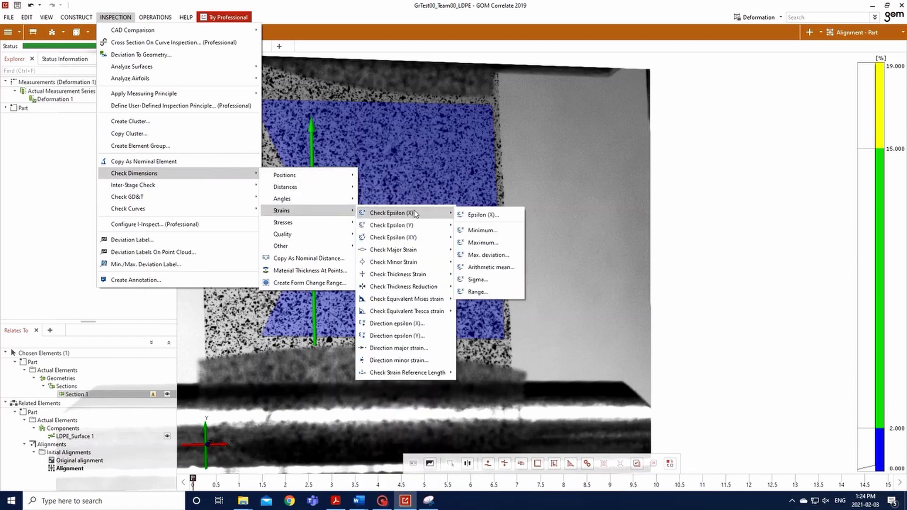
click(470, 217)
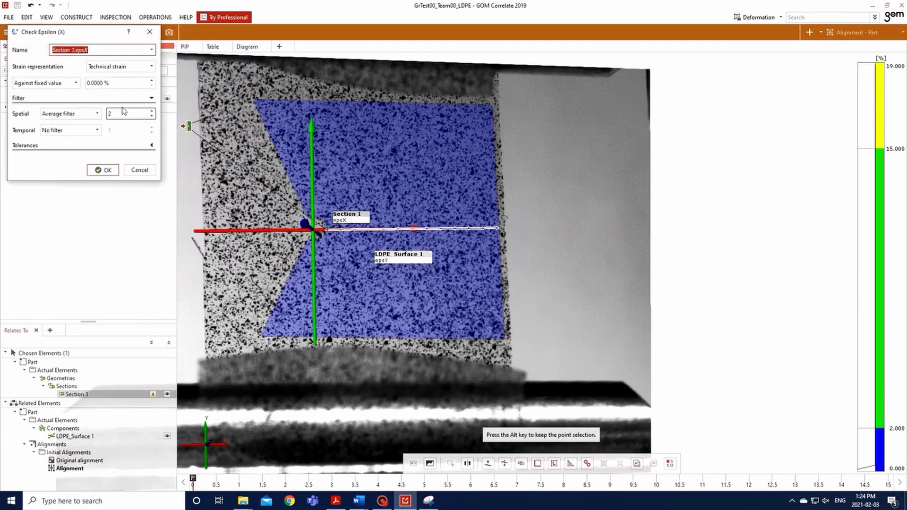
click(75, 84)
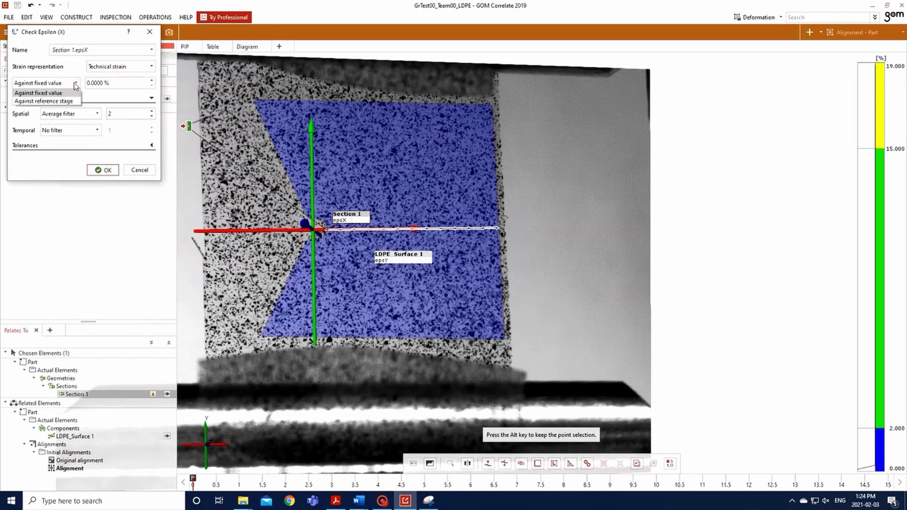
click(68, 102)
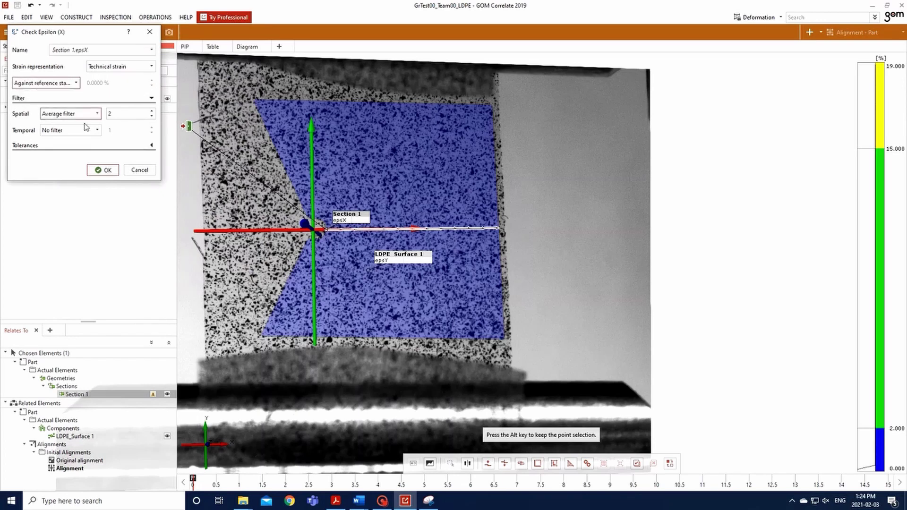
click(152, 146)
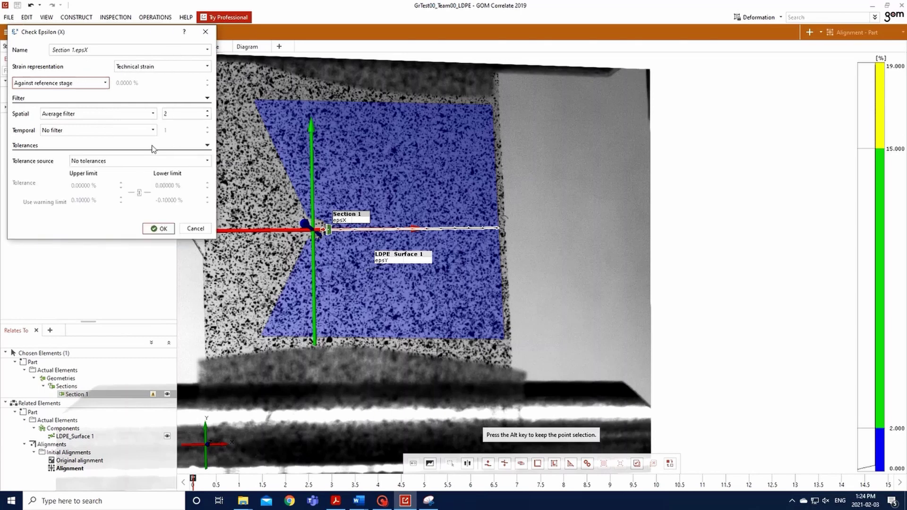
click(157, 229)
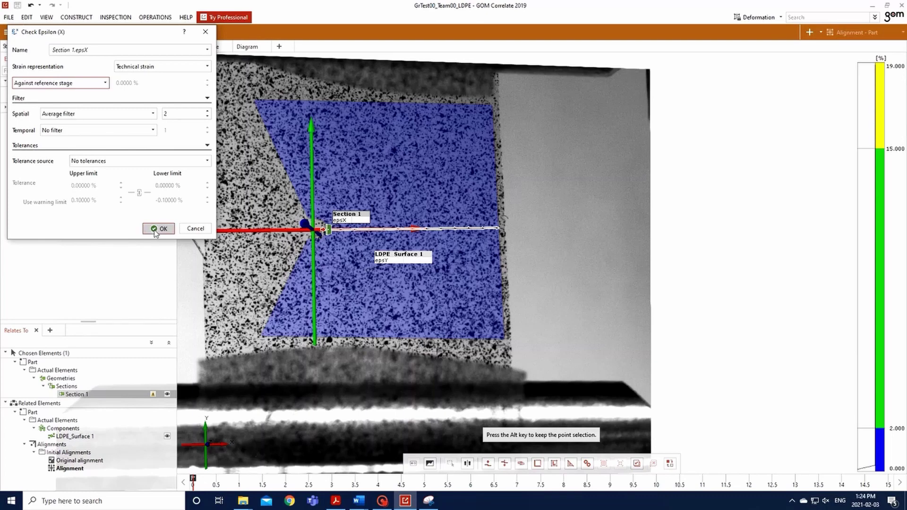
Create the Section 1.epsY strain check against the reference stage.
click(116, 18)
mouse_move(225, 173)
mouse_move(313, 211)
click(383, 226)
click(66, 83)
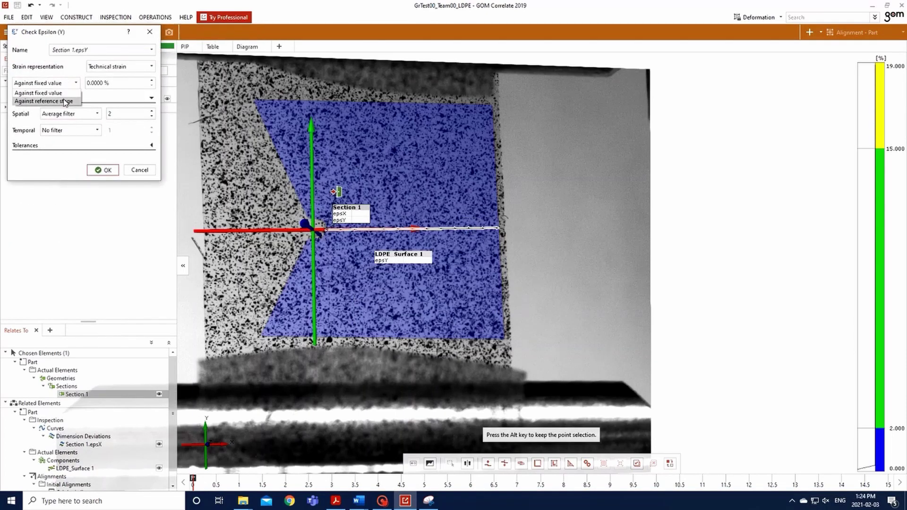
click(66, 101)
click(158, 229)
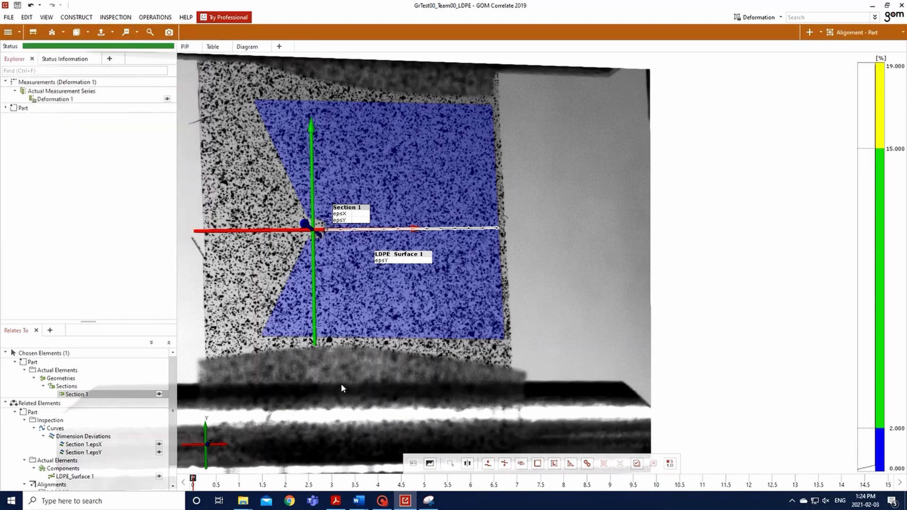
Jump to stage 10 and plot Section 1's epsilon X and Y curves along X+.
click(656, 484)
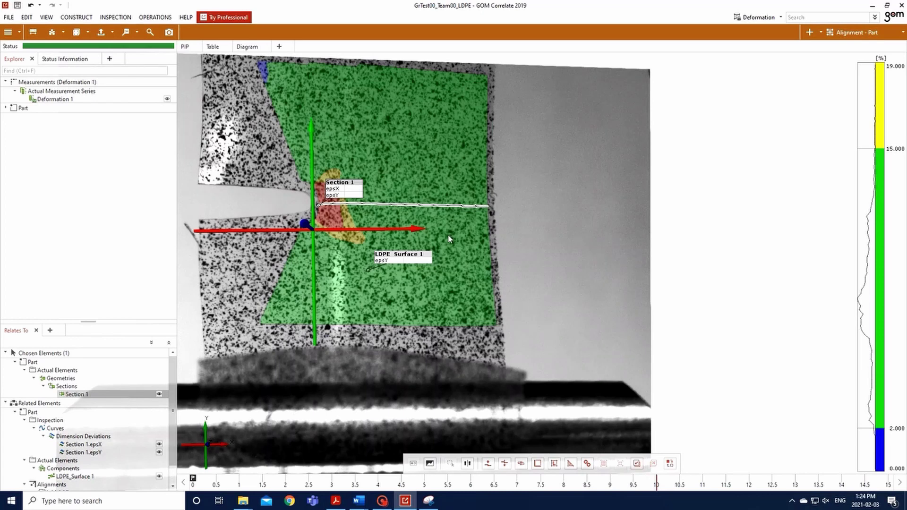
click(246, 47)
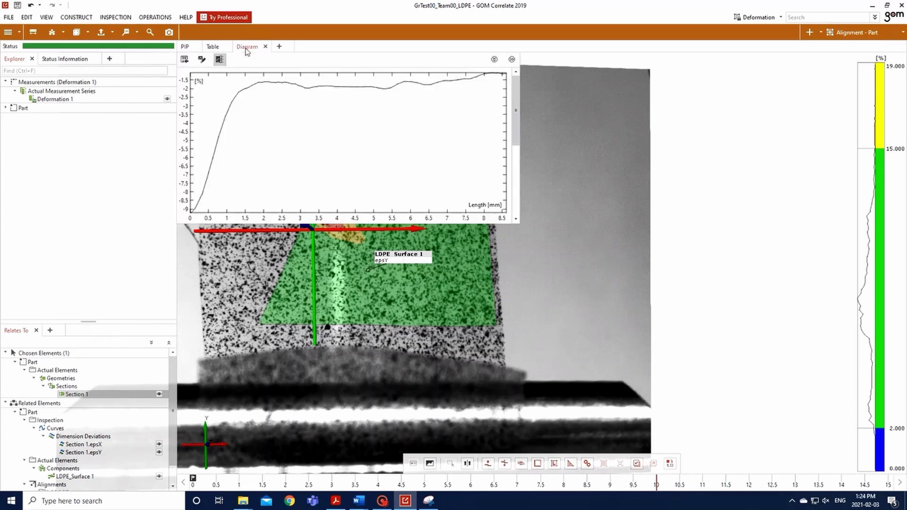
click(220, 60)
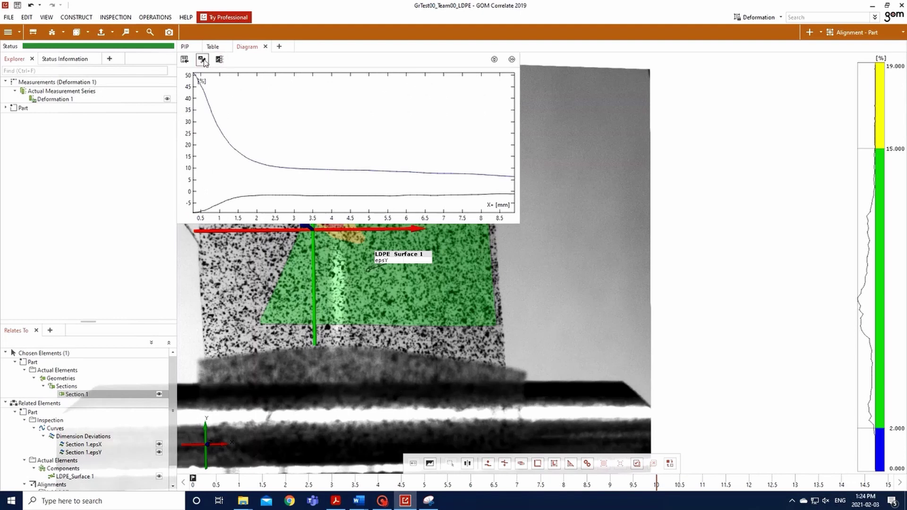
click(203, 61)
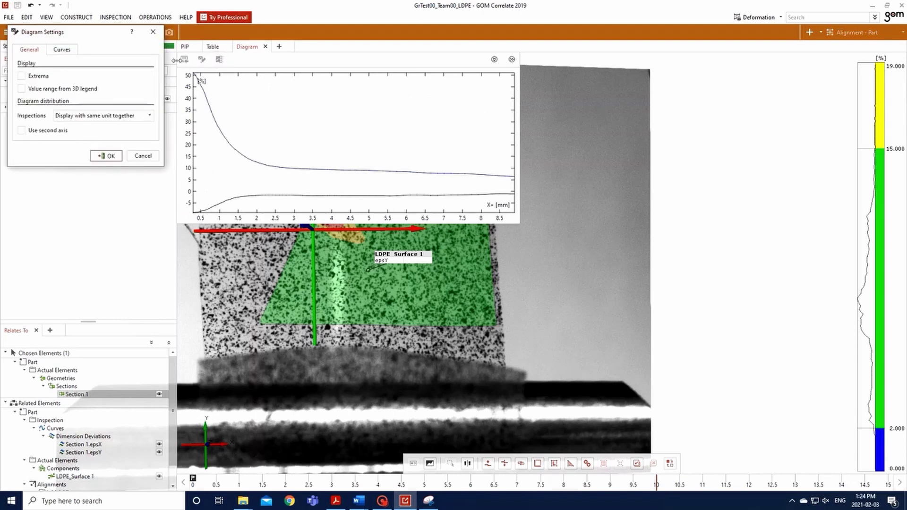
Keep same-unit curves displayed together with the x-axis projected onto X+, and apply.
click(98, 116)
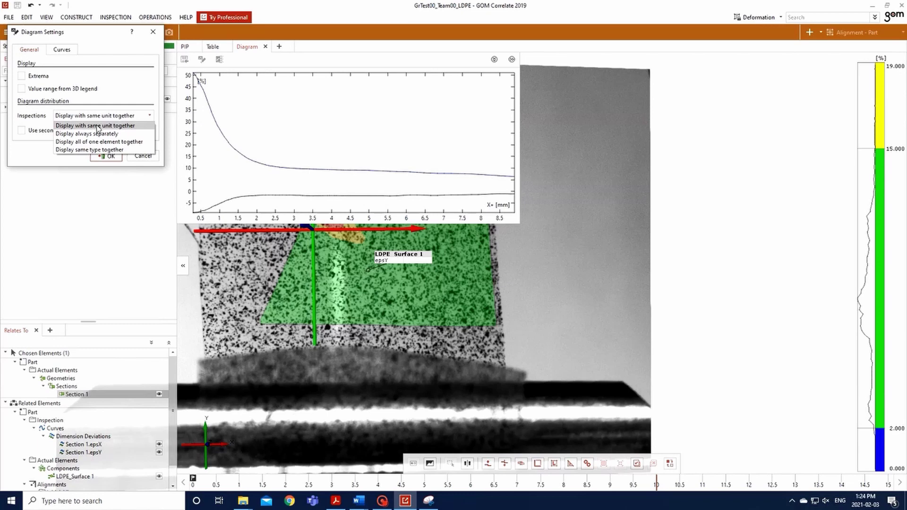
click(98, 126)
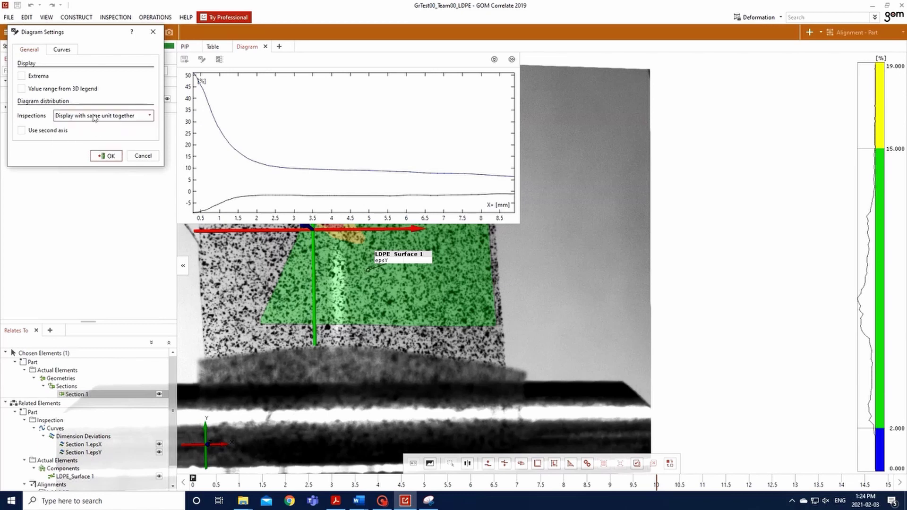
click(67, 50)
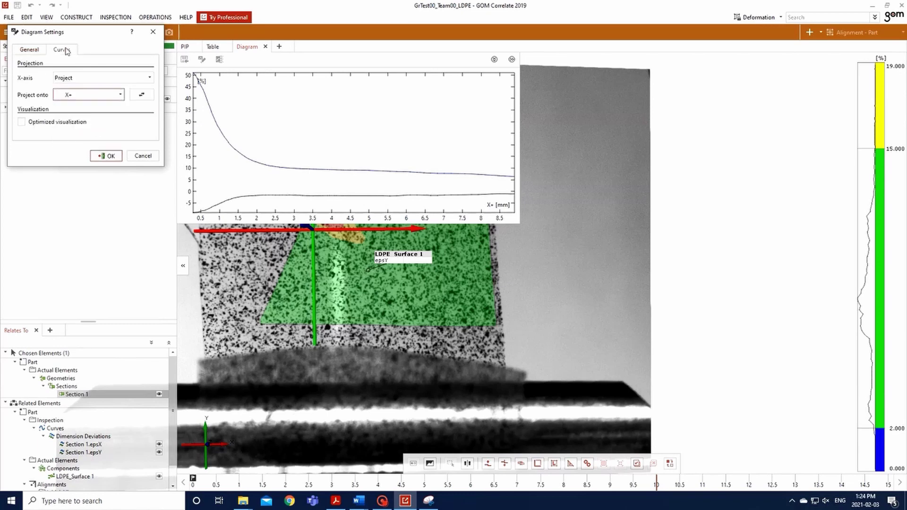
click(73, 79)
click(63, 87)
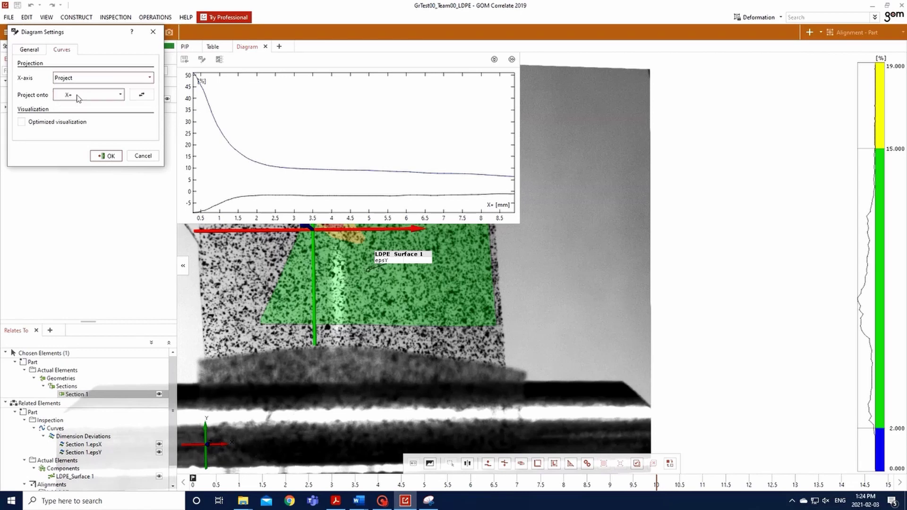
click(78, 95)
click(80, 115)
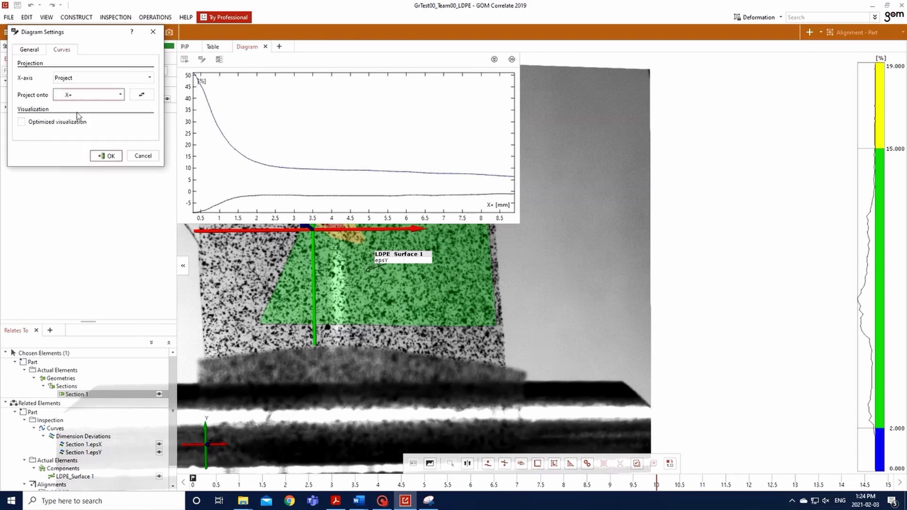
click(107, 156)
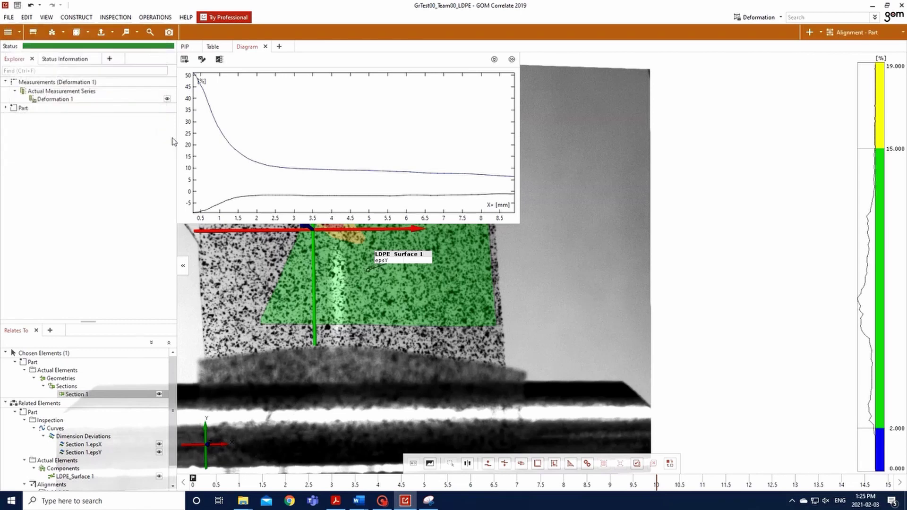
Set the diagram's strain axis minimum to -14.214 % and raise its maximum to about 51 %.
click(185, 213)
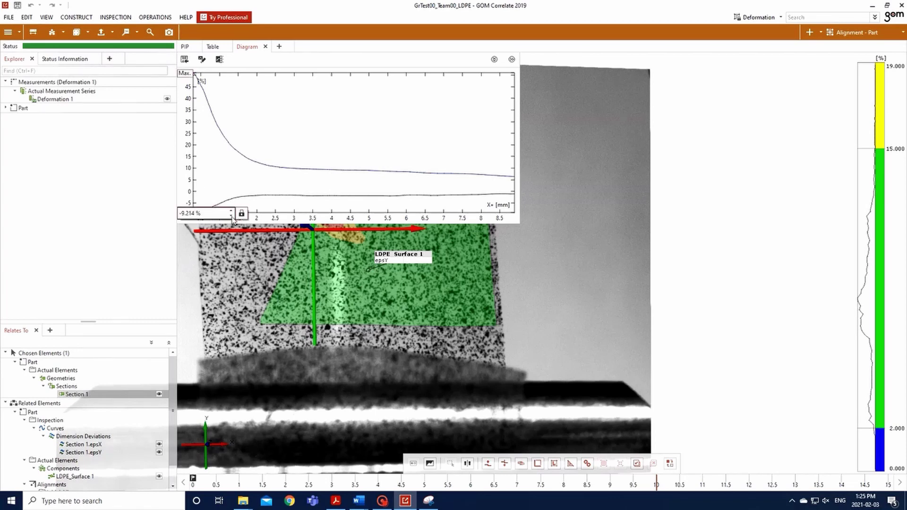
click(231, 216)
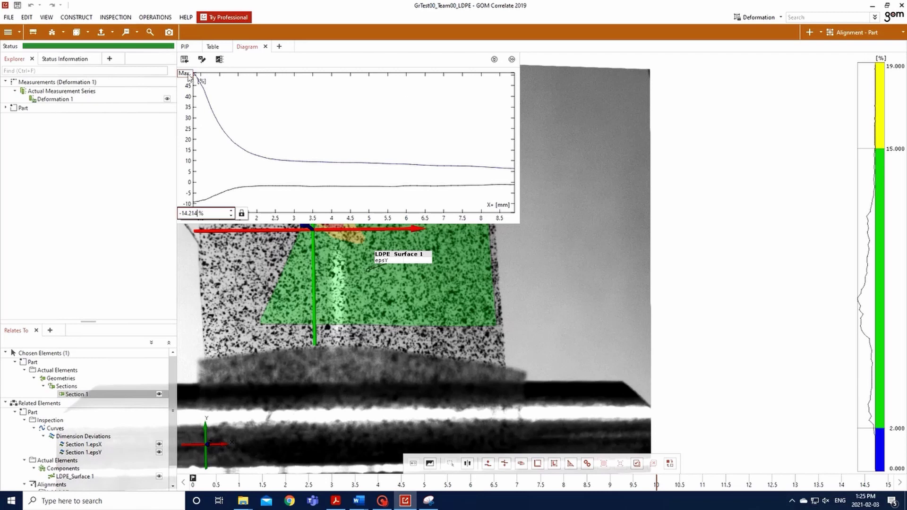
click(184, 73)
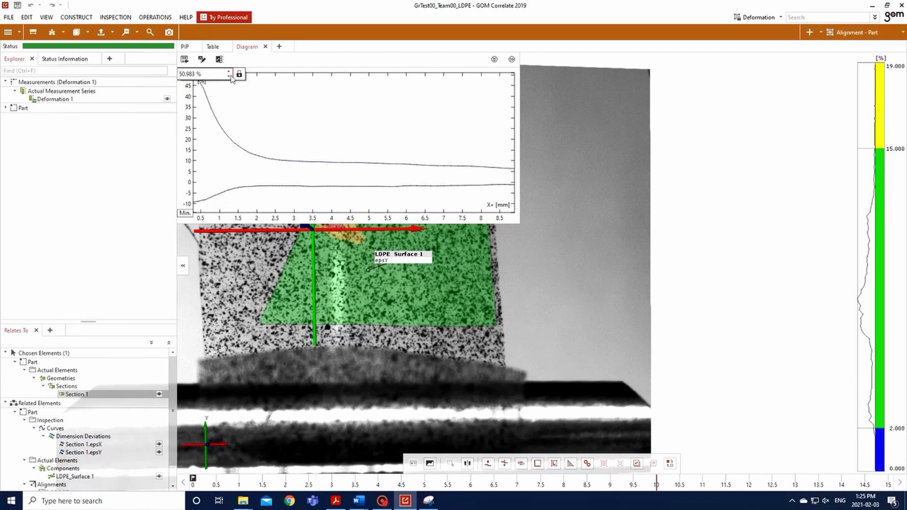
click(229, 72)
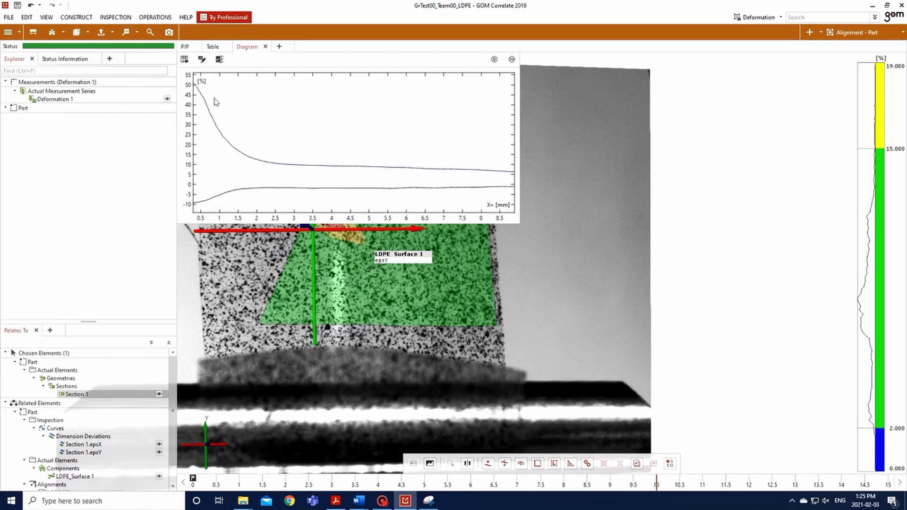
mouse_move(212, 117)
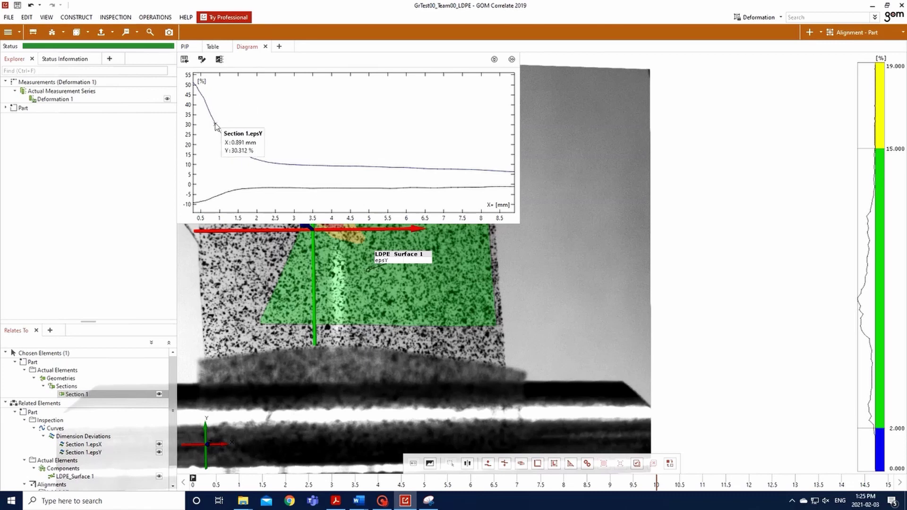